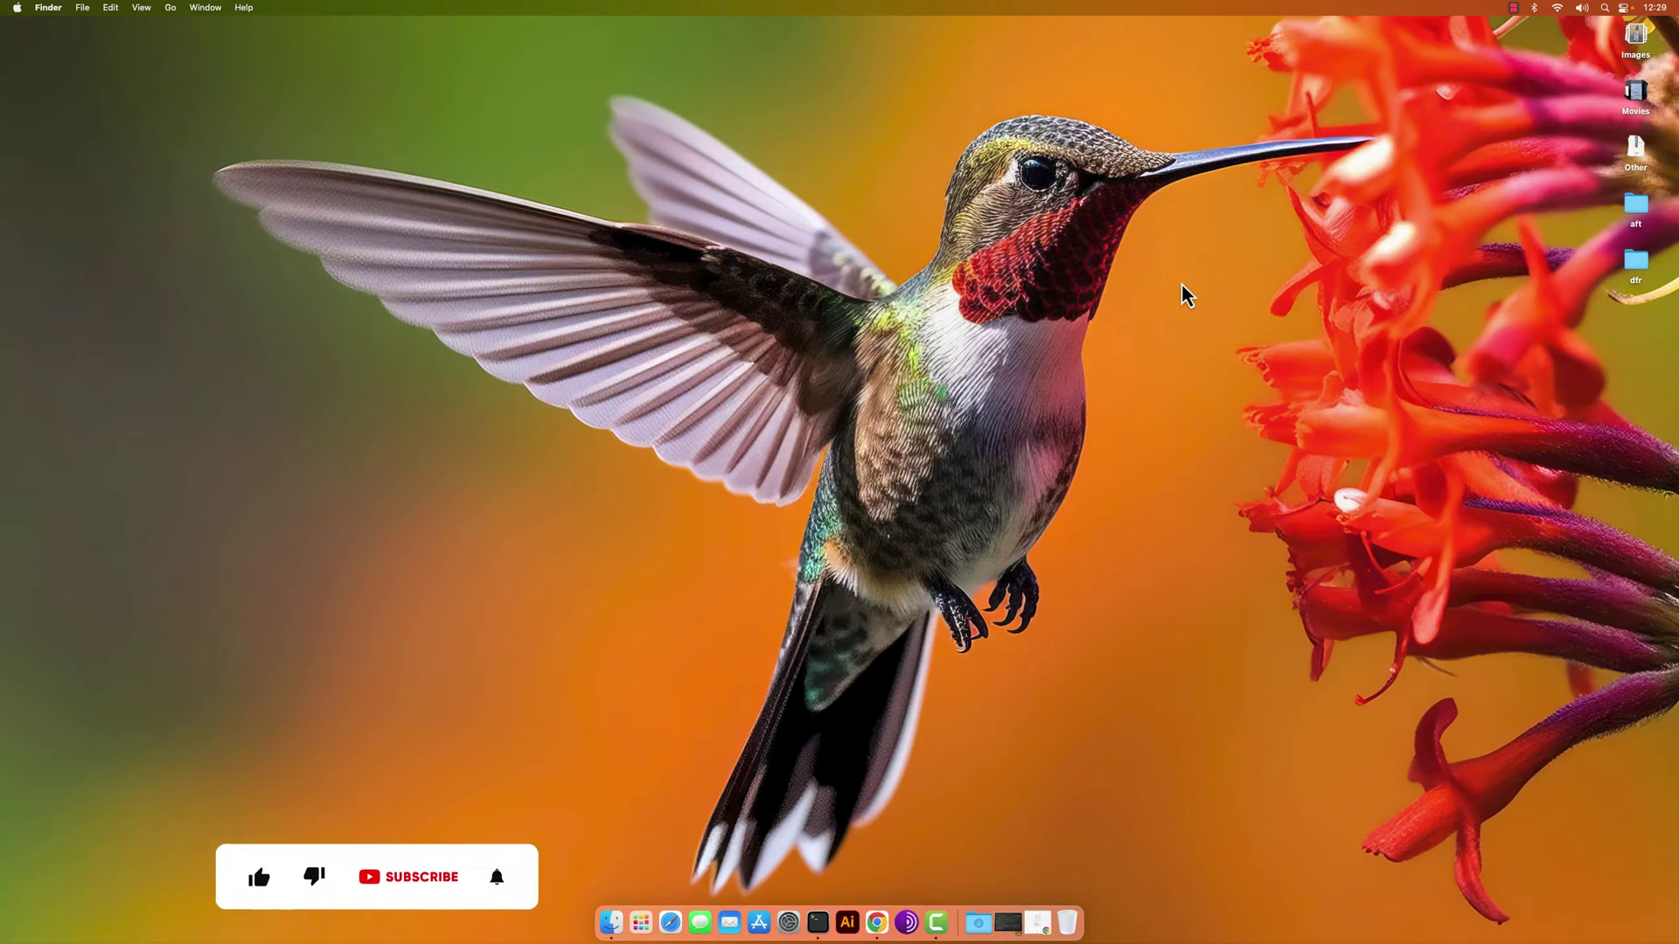
- Download the Android File Transfer installer in Chrome and open AndroidFileTransfer.dmg from Downloads
left_click(1037, 922)
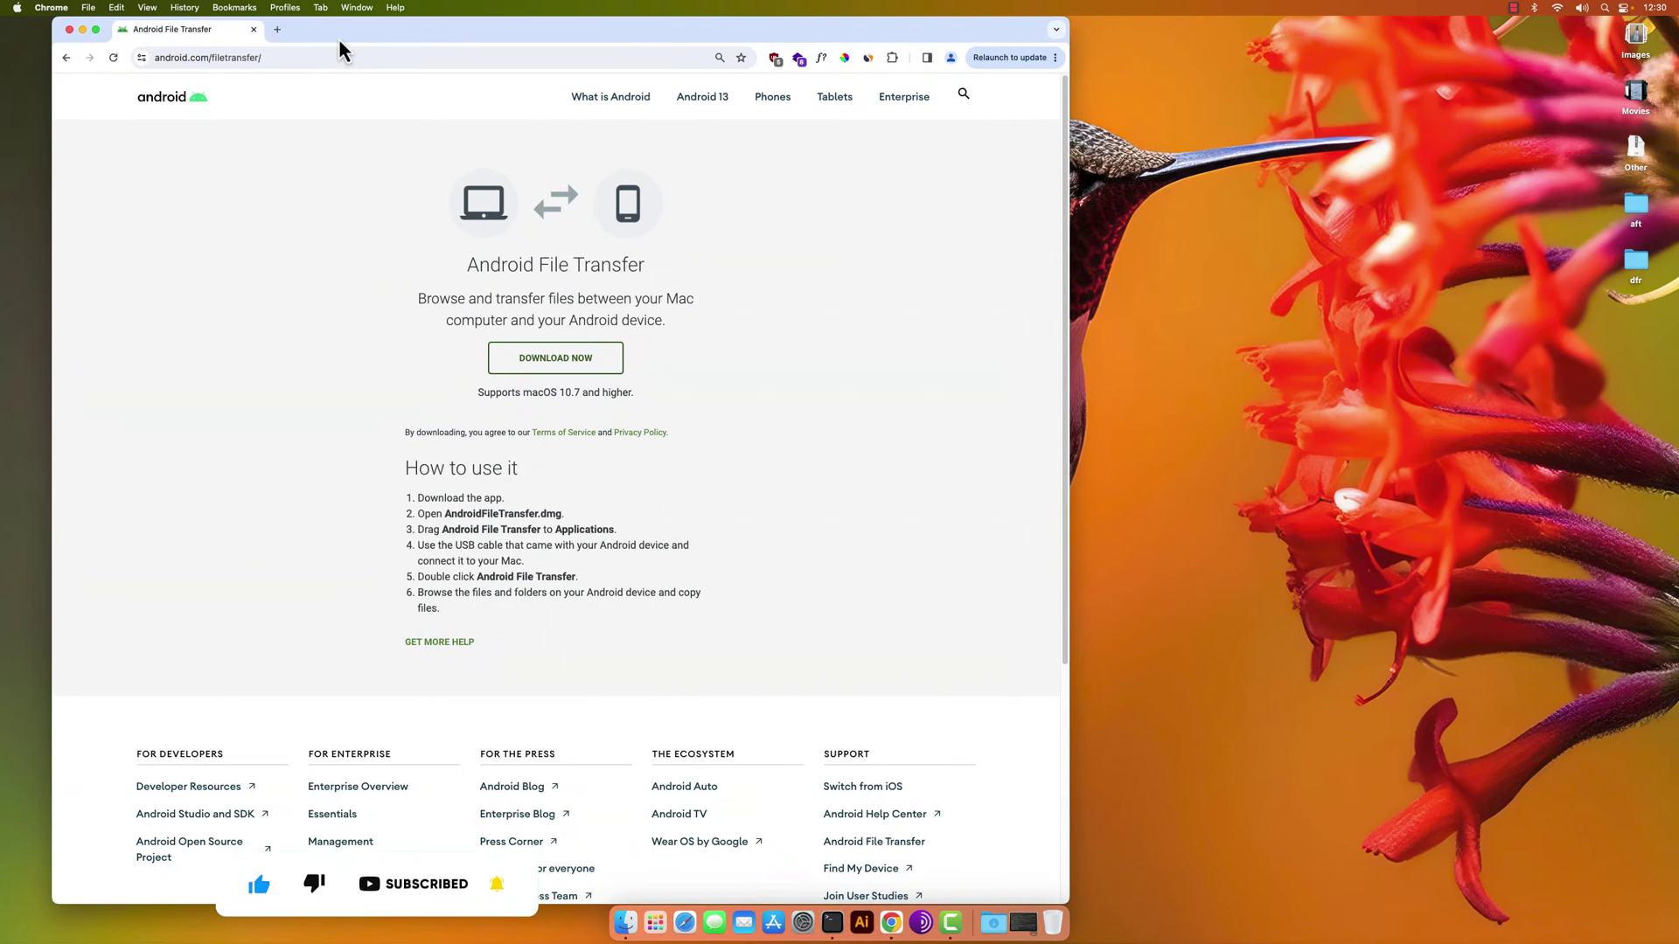
left_click_drag(258, 57, 128, 59)
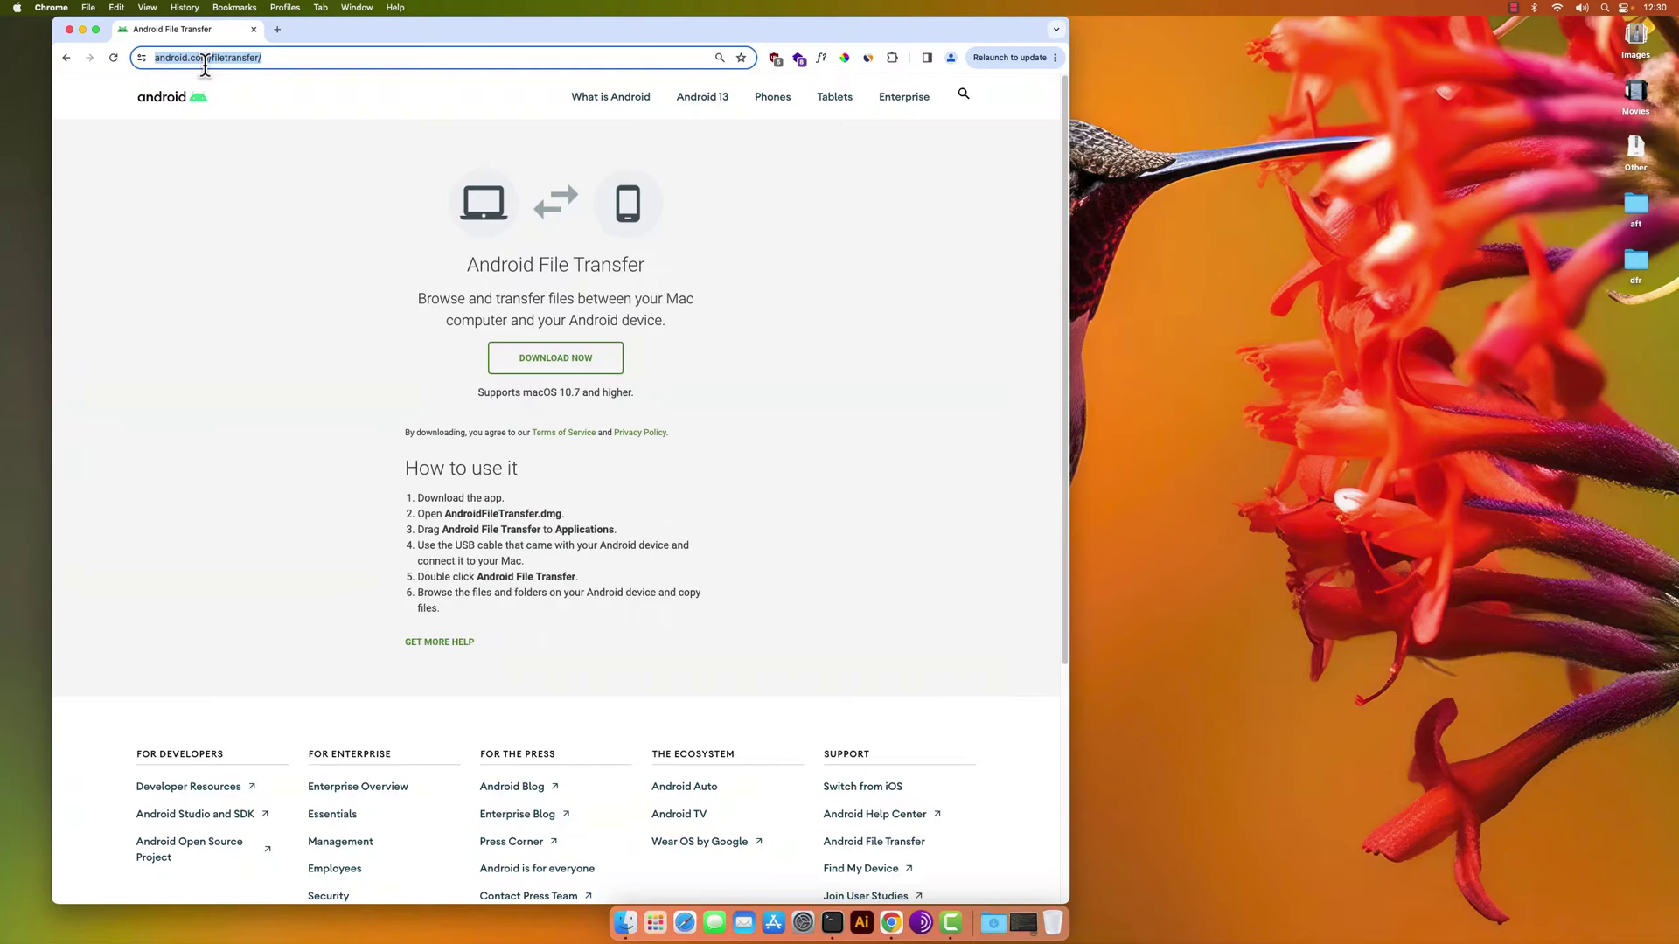
left_click(603, 324)
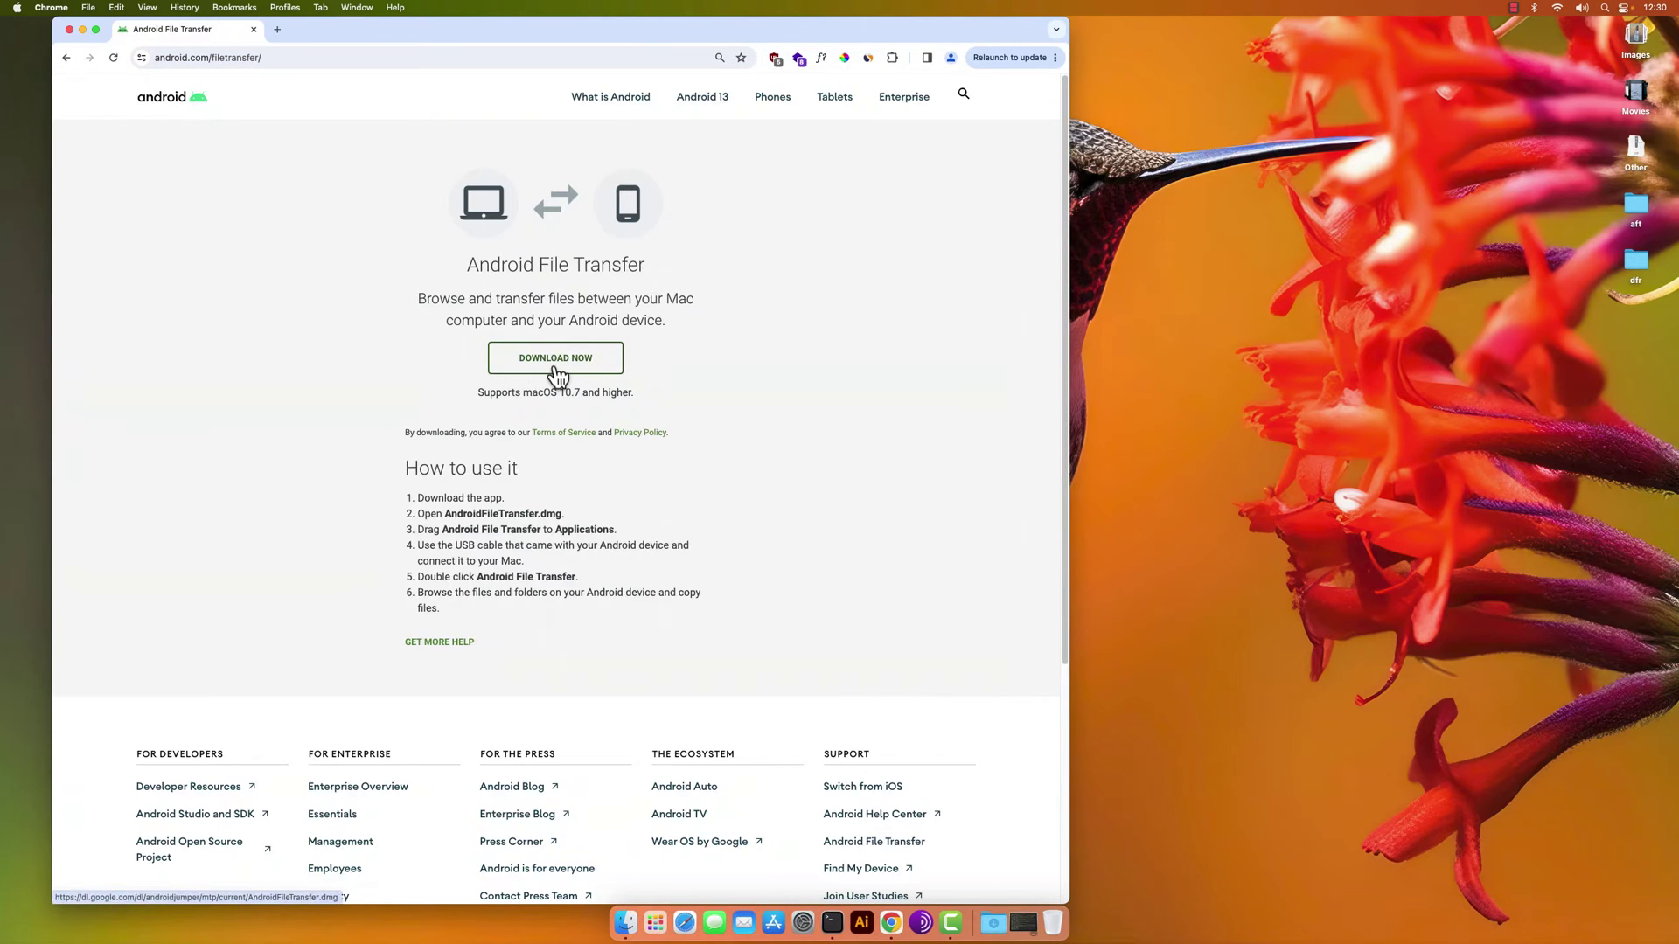
left_click(556, 372)
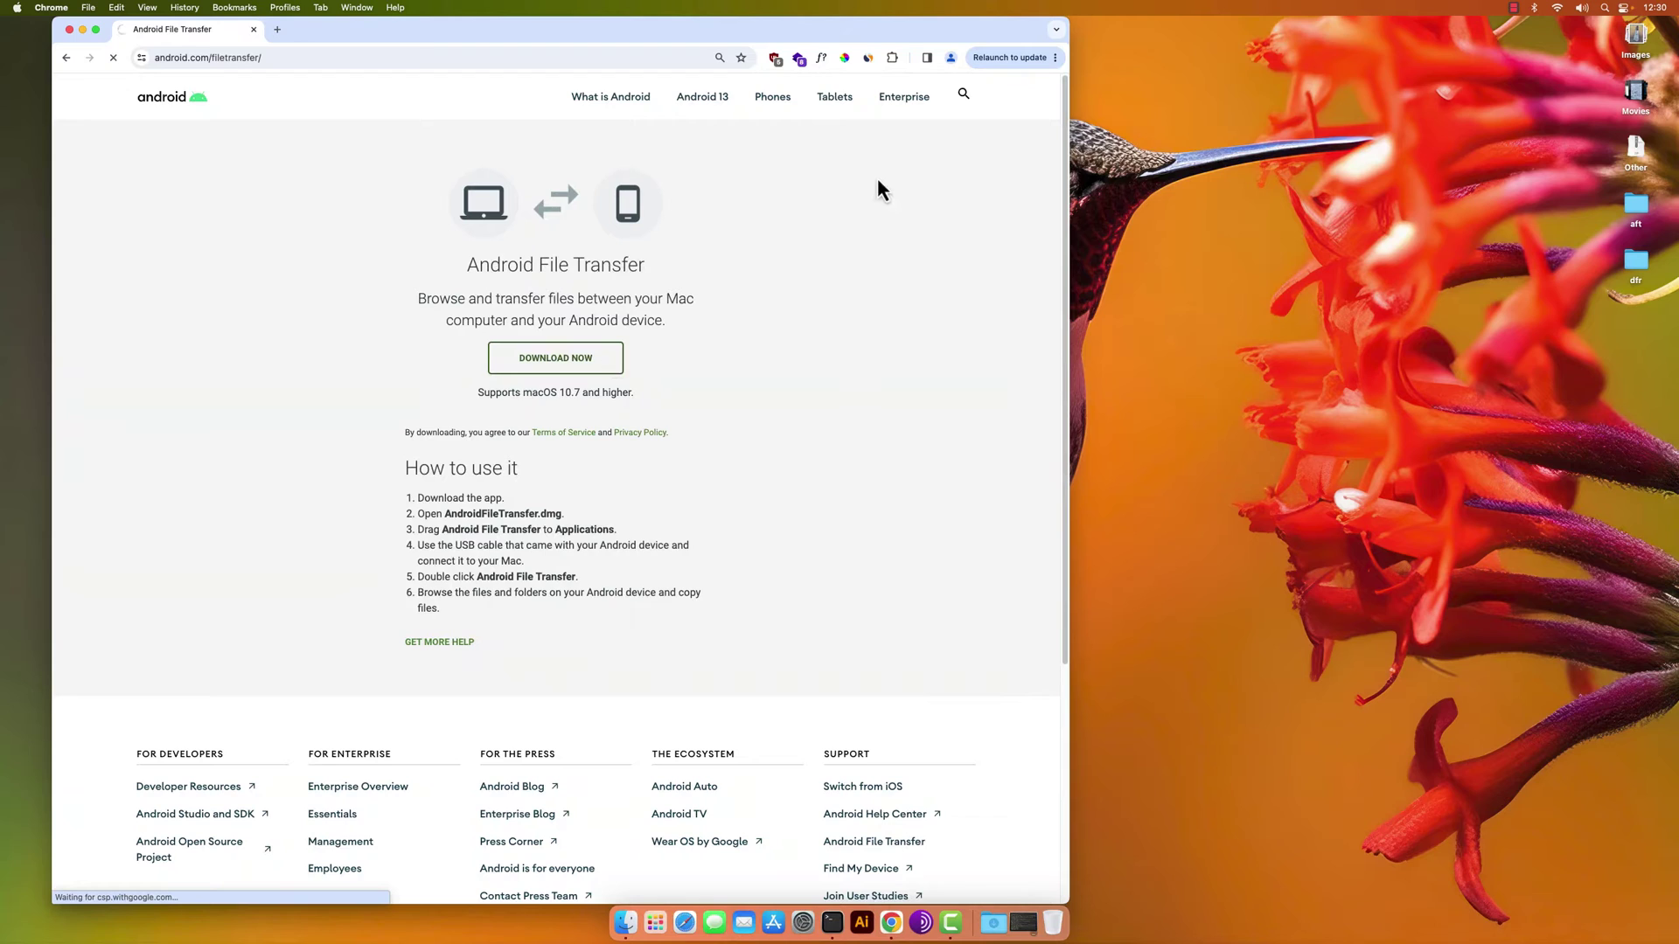
left_click(905, 59)
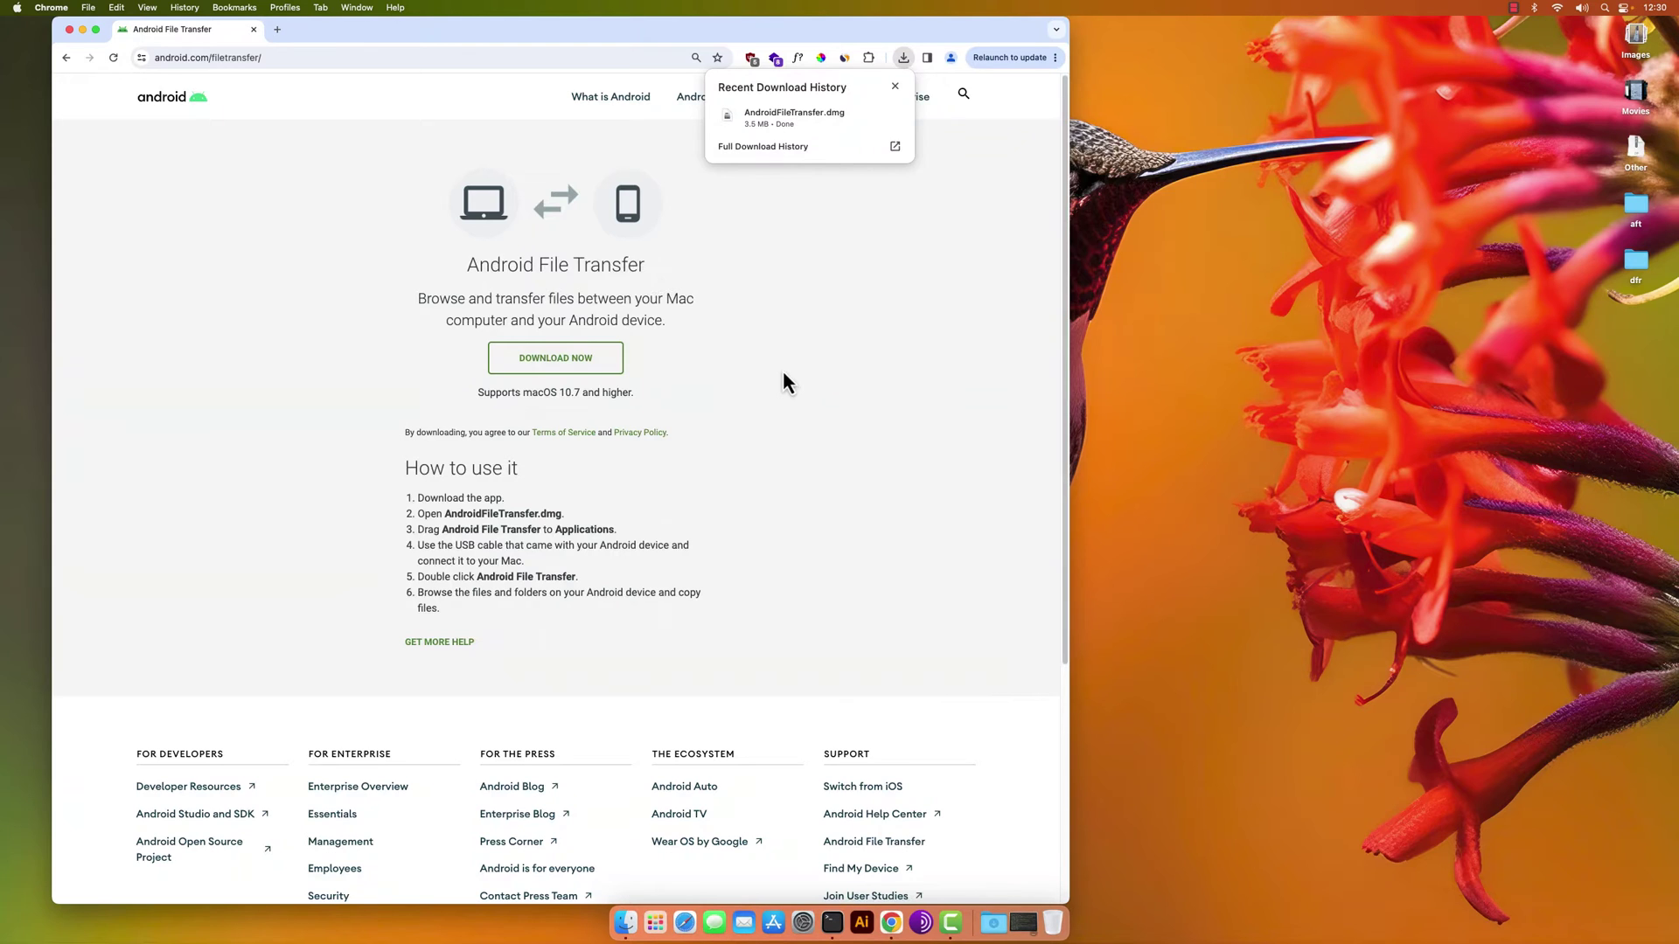
mouse_move(837, 114)
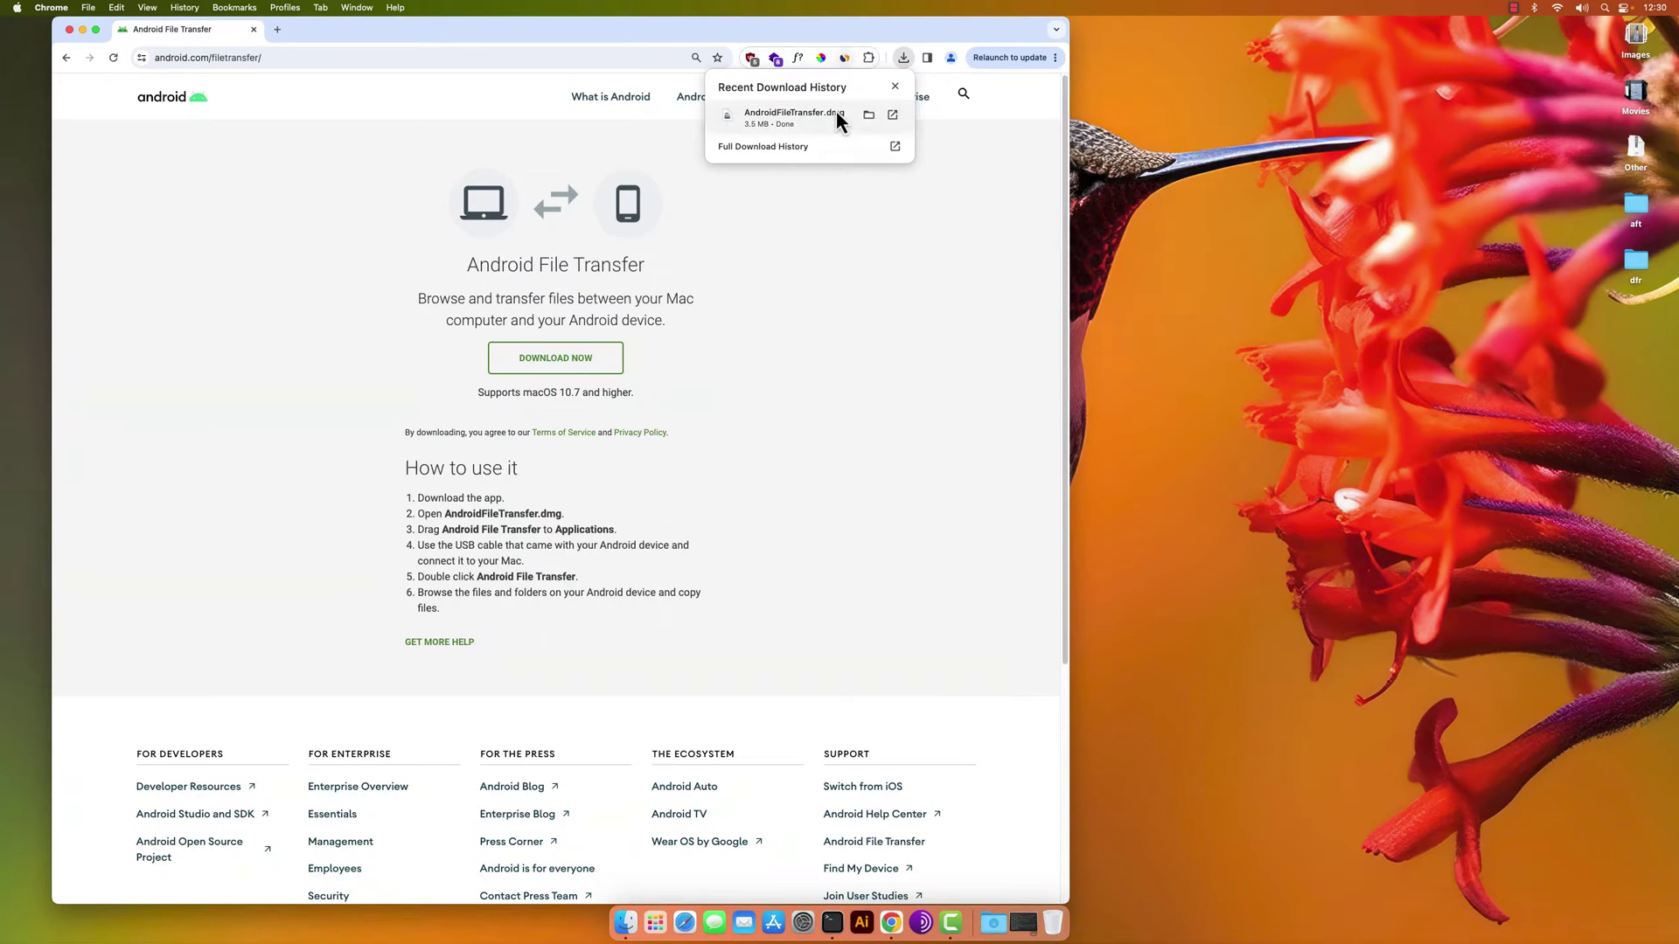
left_click(710, 123)
- Copy Android File Transfer into Applications, close the installer window and open Launchpad
left_click(83, 29)
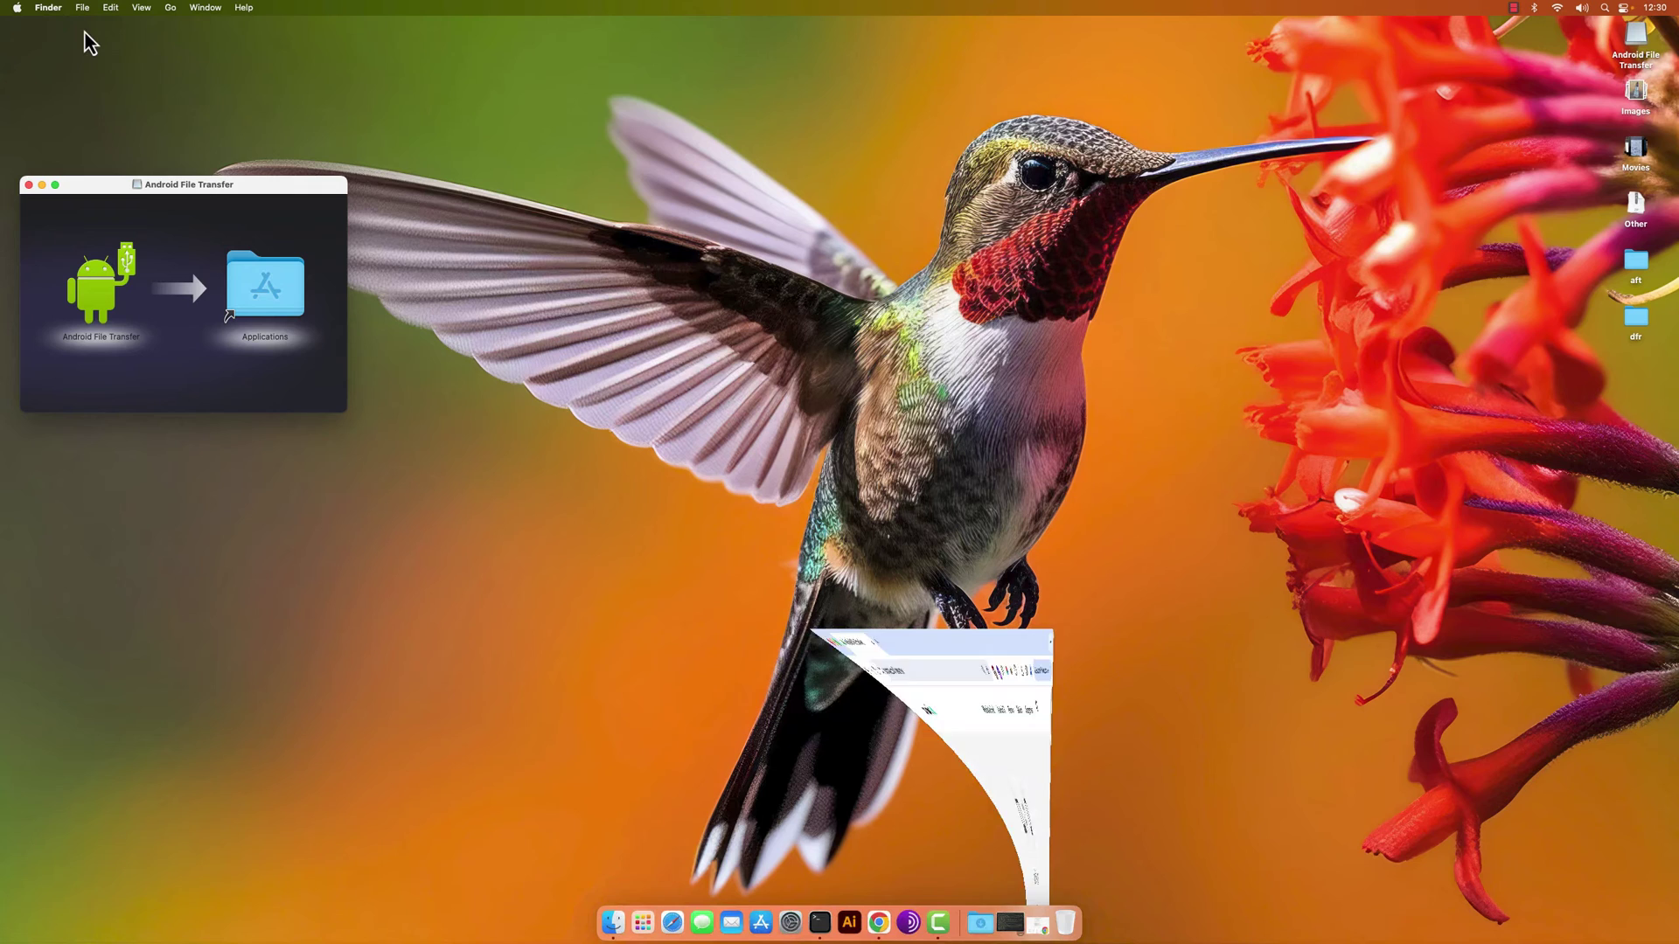
left_click_drag(187, 184, 550, 94)
left_click(458, 194)
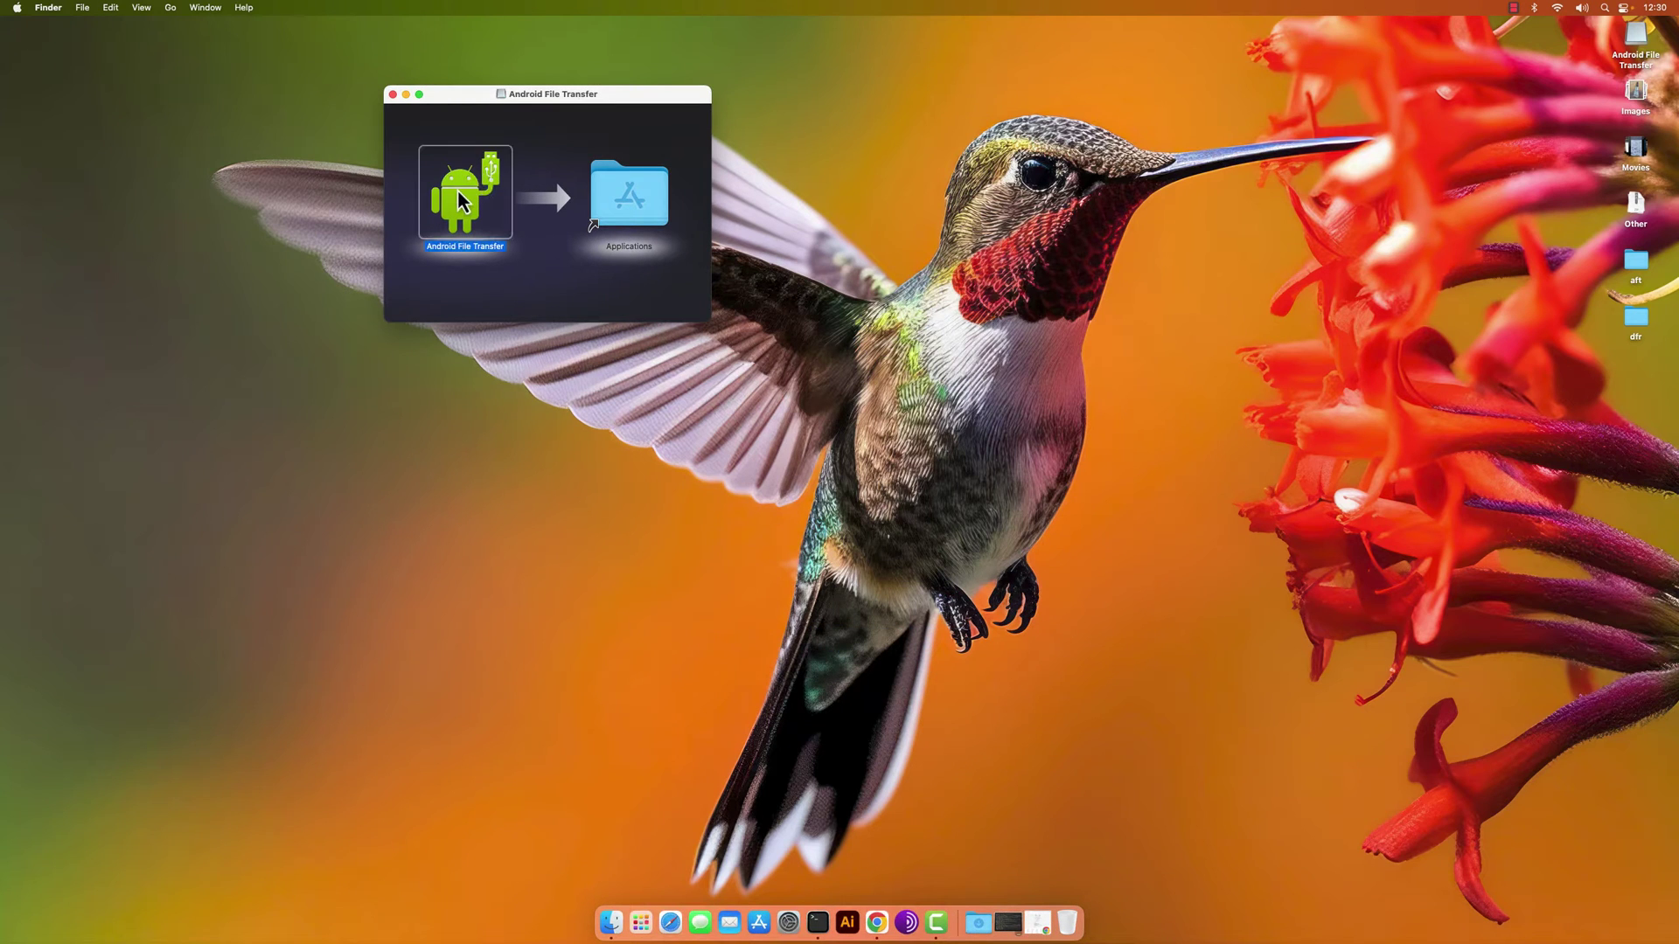
mouse_move(458, 194)
left_mouse_down()
mouse_move(604, 187)
mouse_move(450, 189)
mouse_move(425, 210)
mouse_move(326, 61)
mouse_move(1137, 251)
mouse_move(461, 180)
left_mouse_up()
left_click(393, 93)
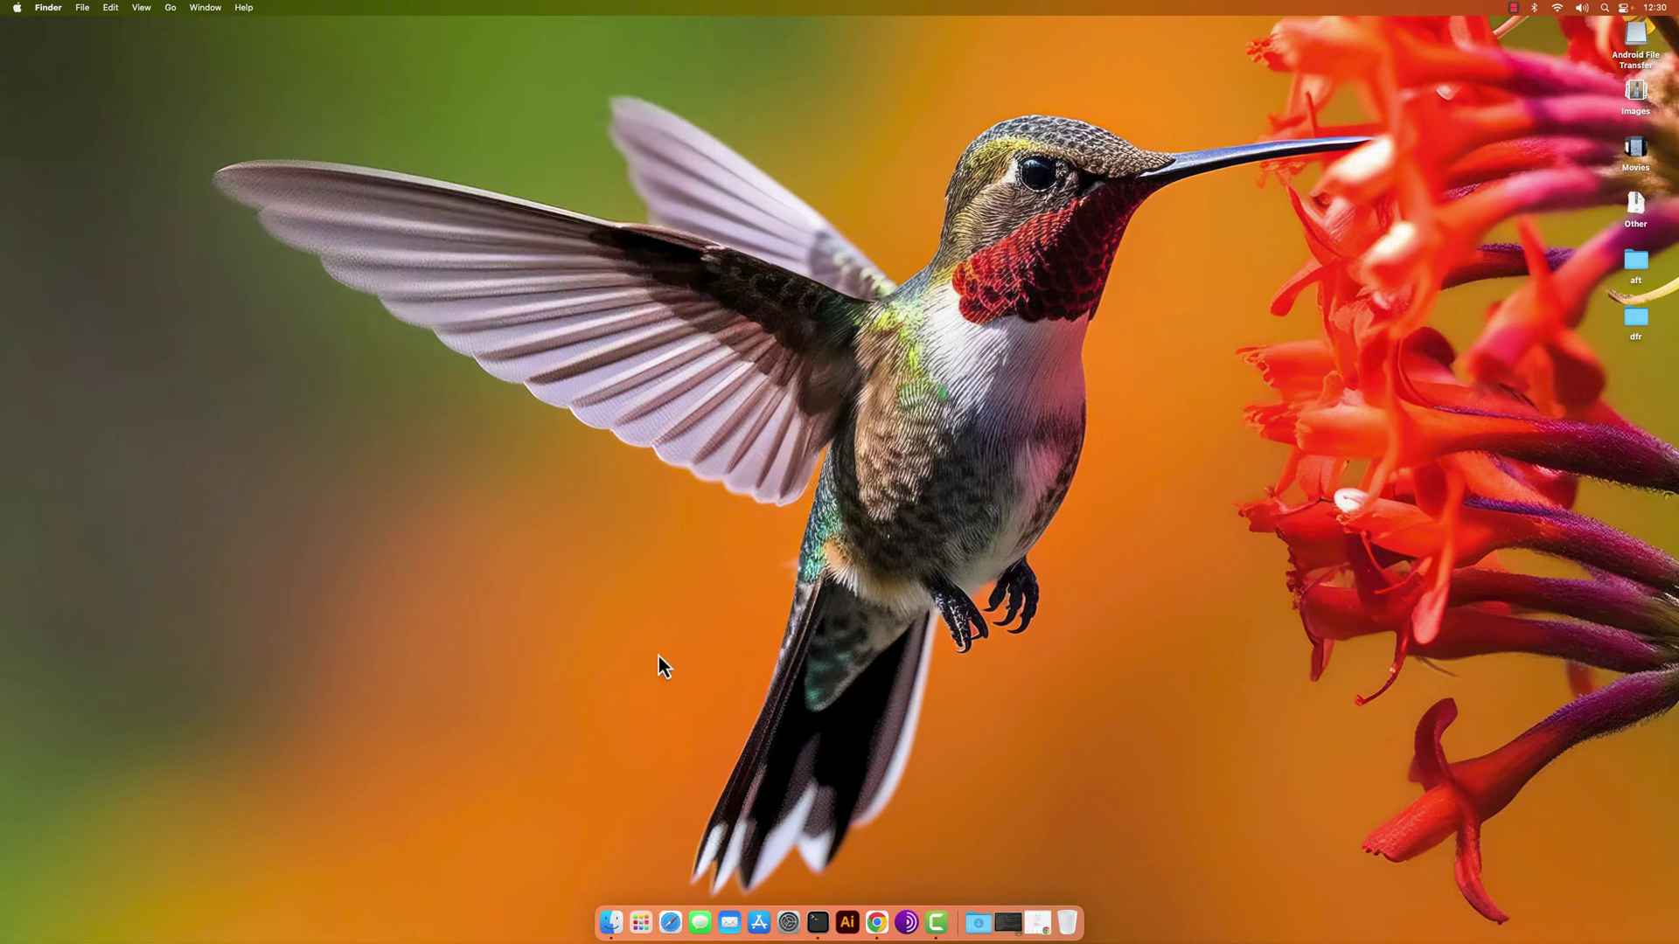
left_click(639, 921)
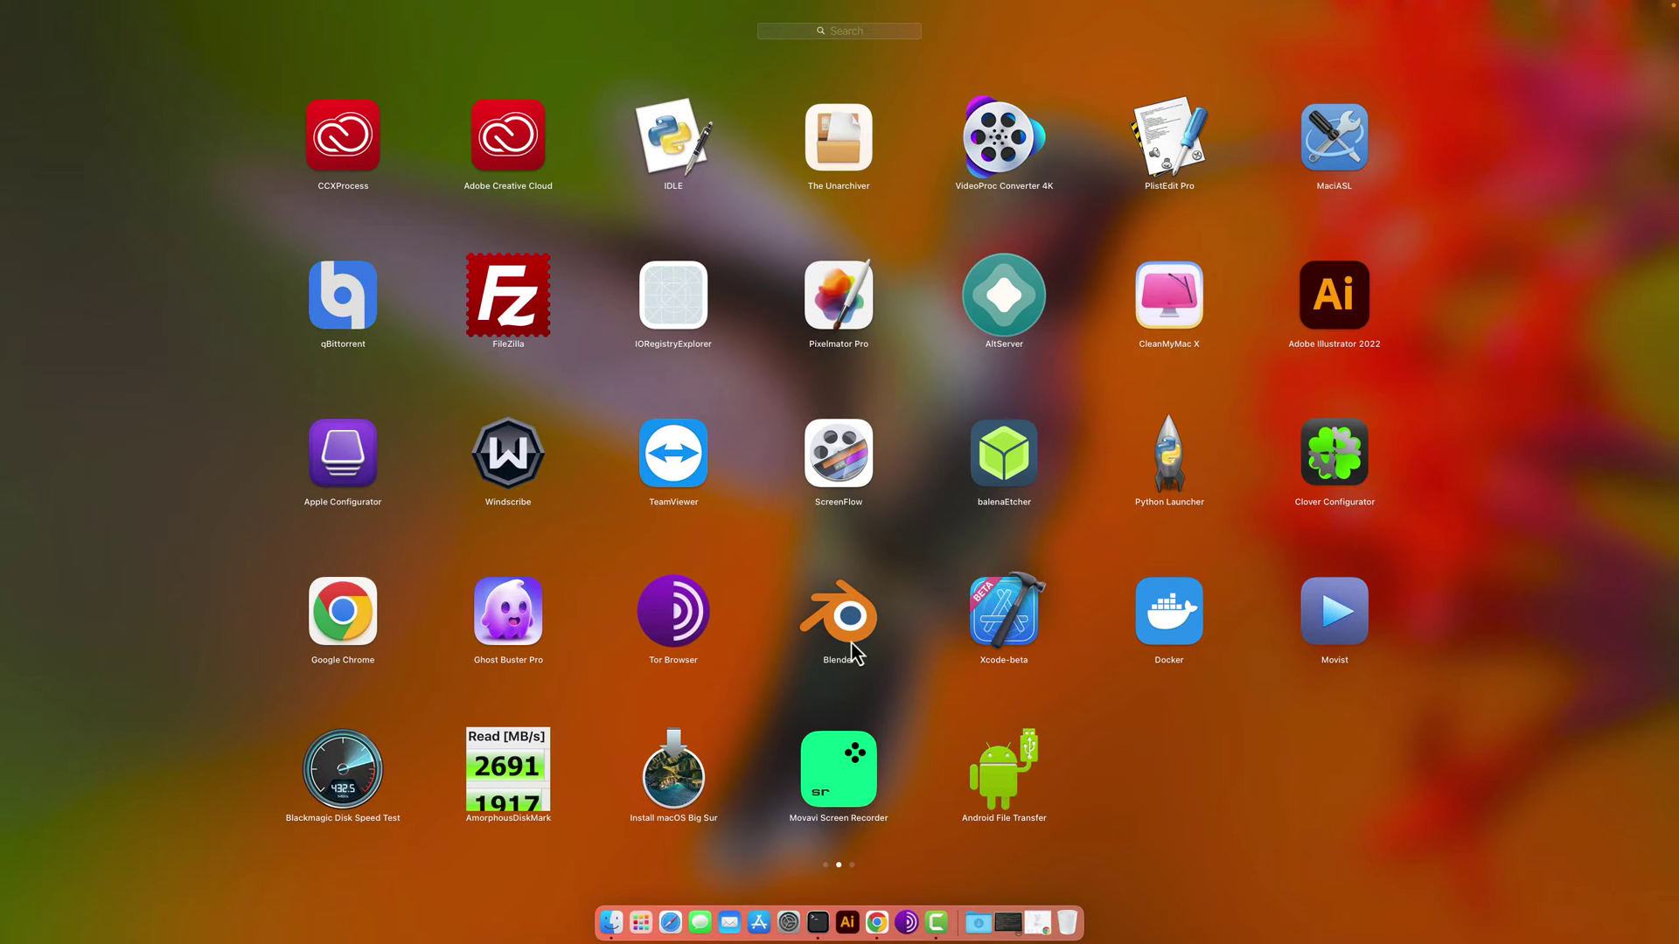
- Launch Android File Transfer and center its 'No Android device found' USB cable message
left_click(1012, 787)
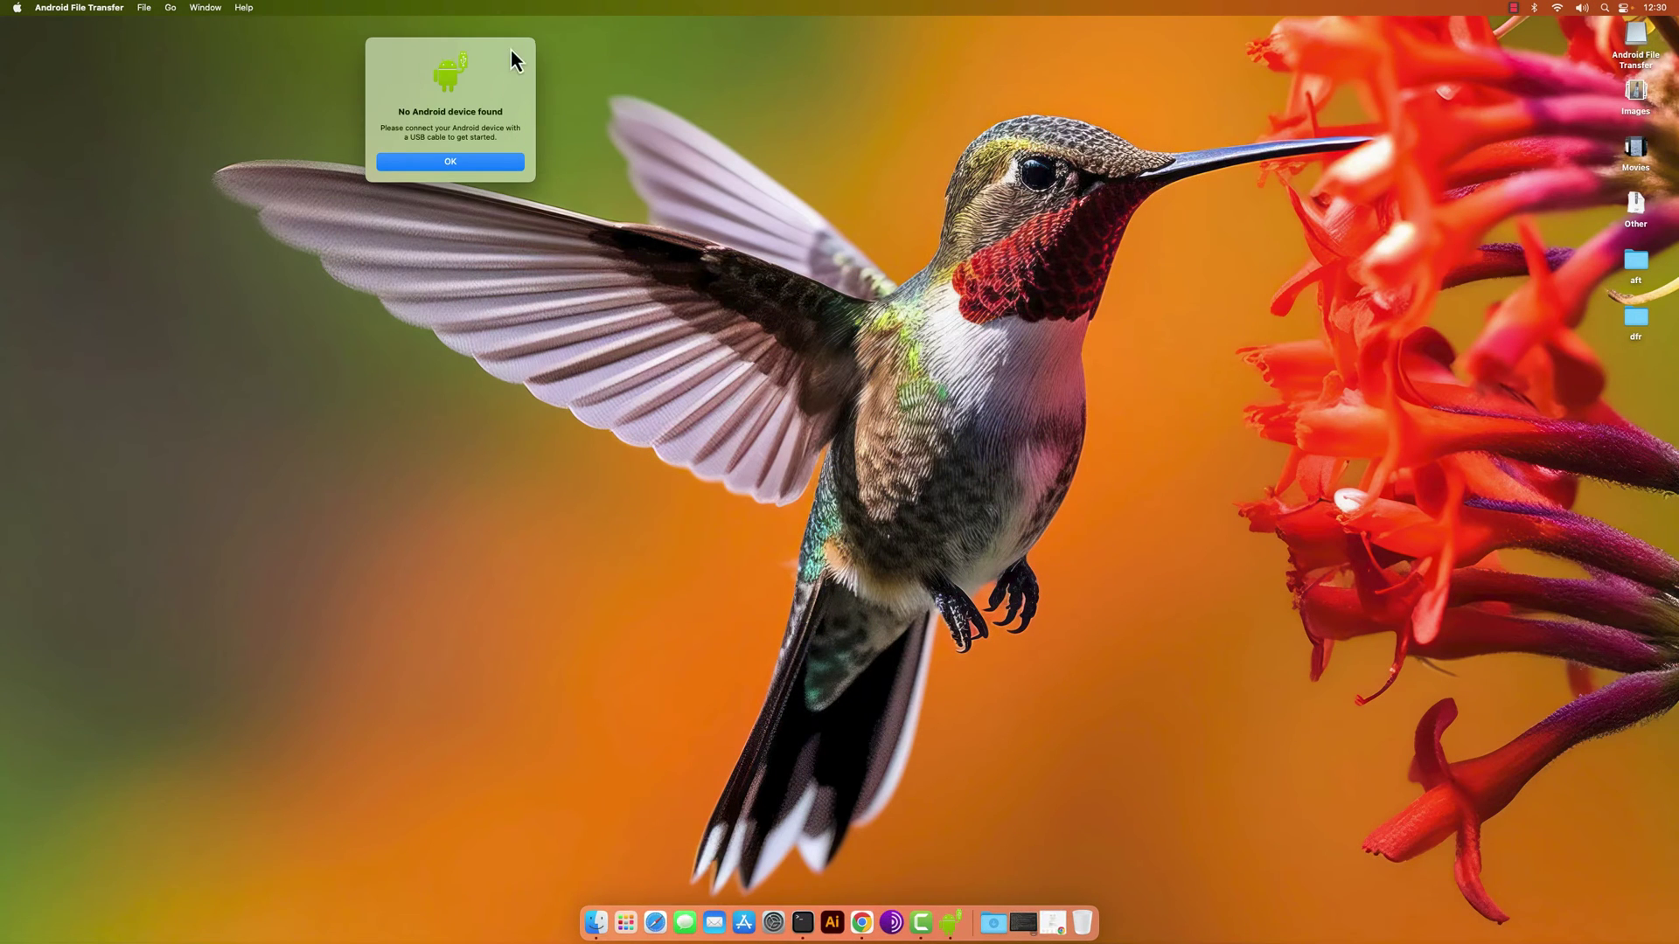
left_click_drag(517, 61, 645, 208)
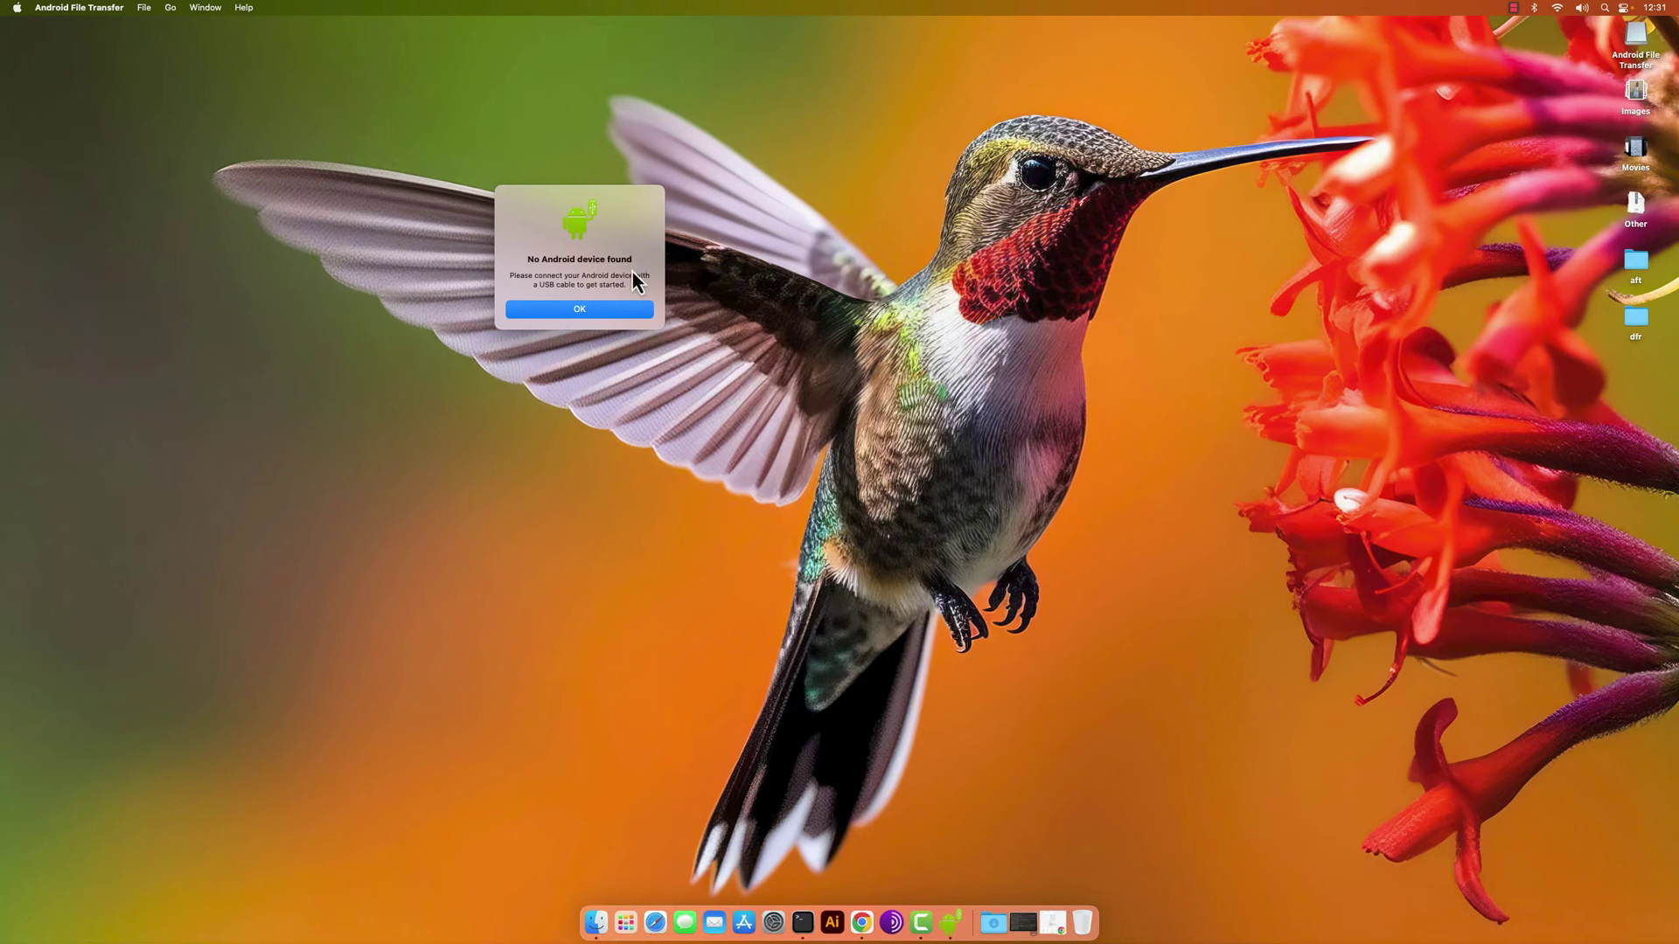
left_click_drag(532, 278, 681, 274)
left_click_drag(625, 287, 534, 289)
- Clear the Terminal and run scrcpy to mirror the moto g(9) power's screen
left_click(1023, 923)
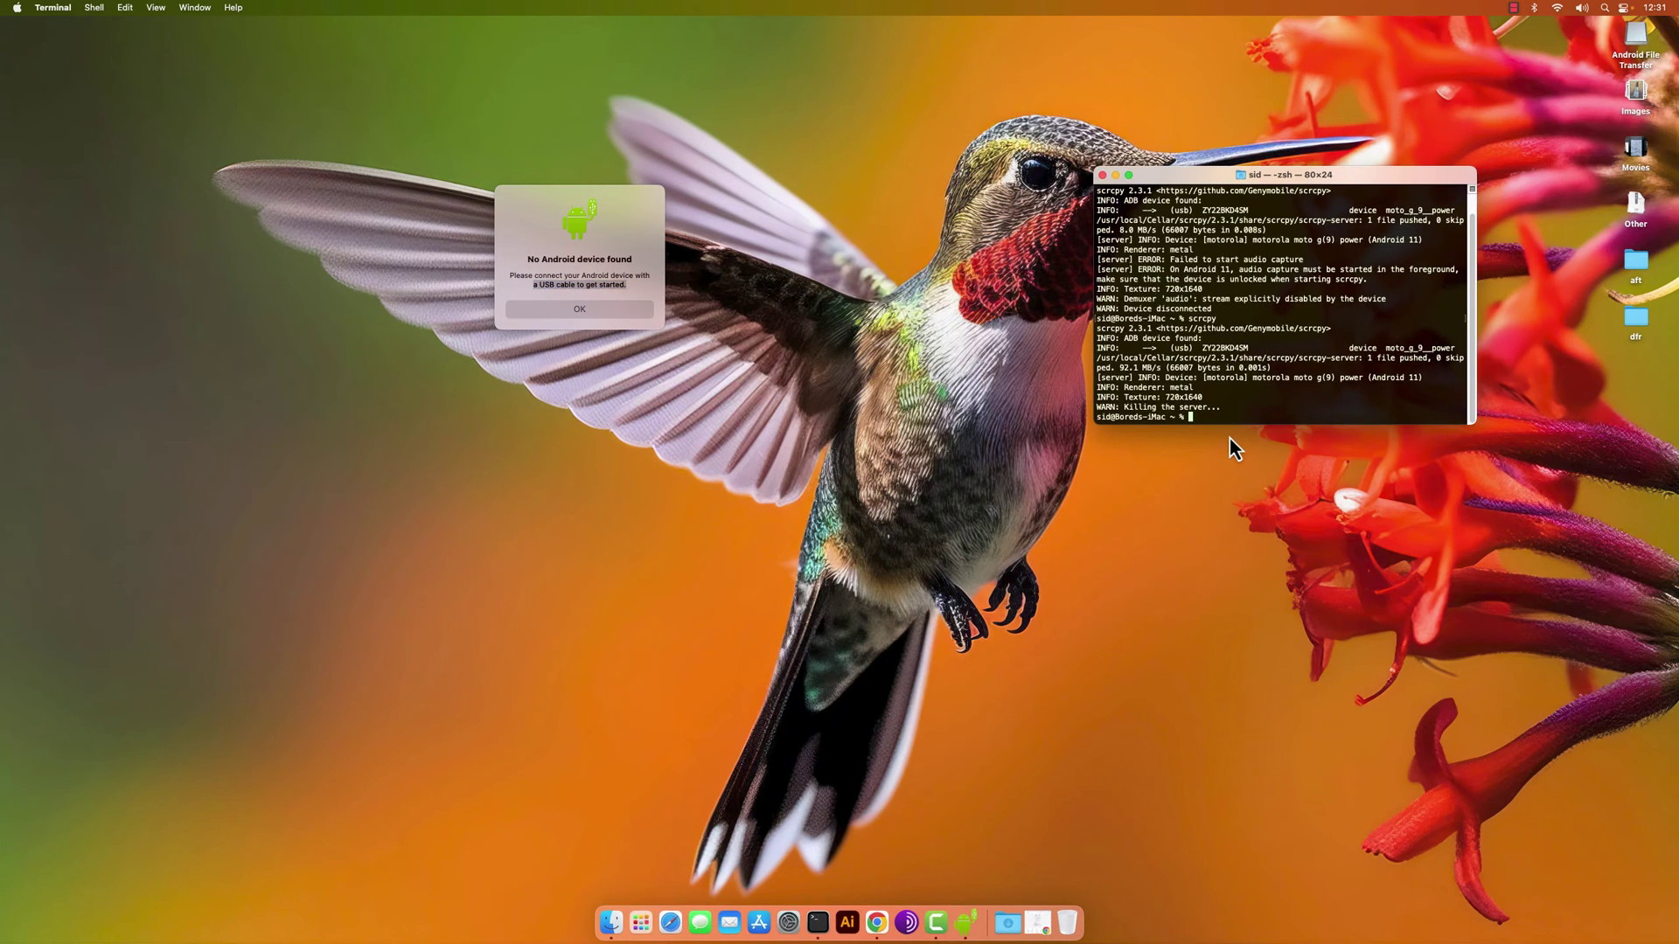
type("clear")
key("Return")
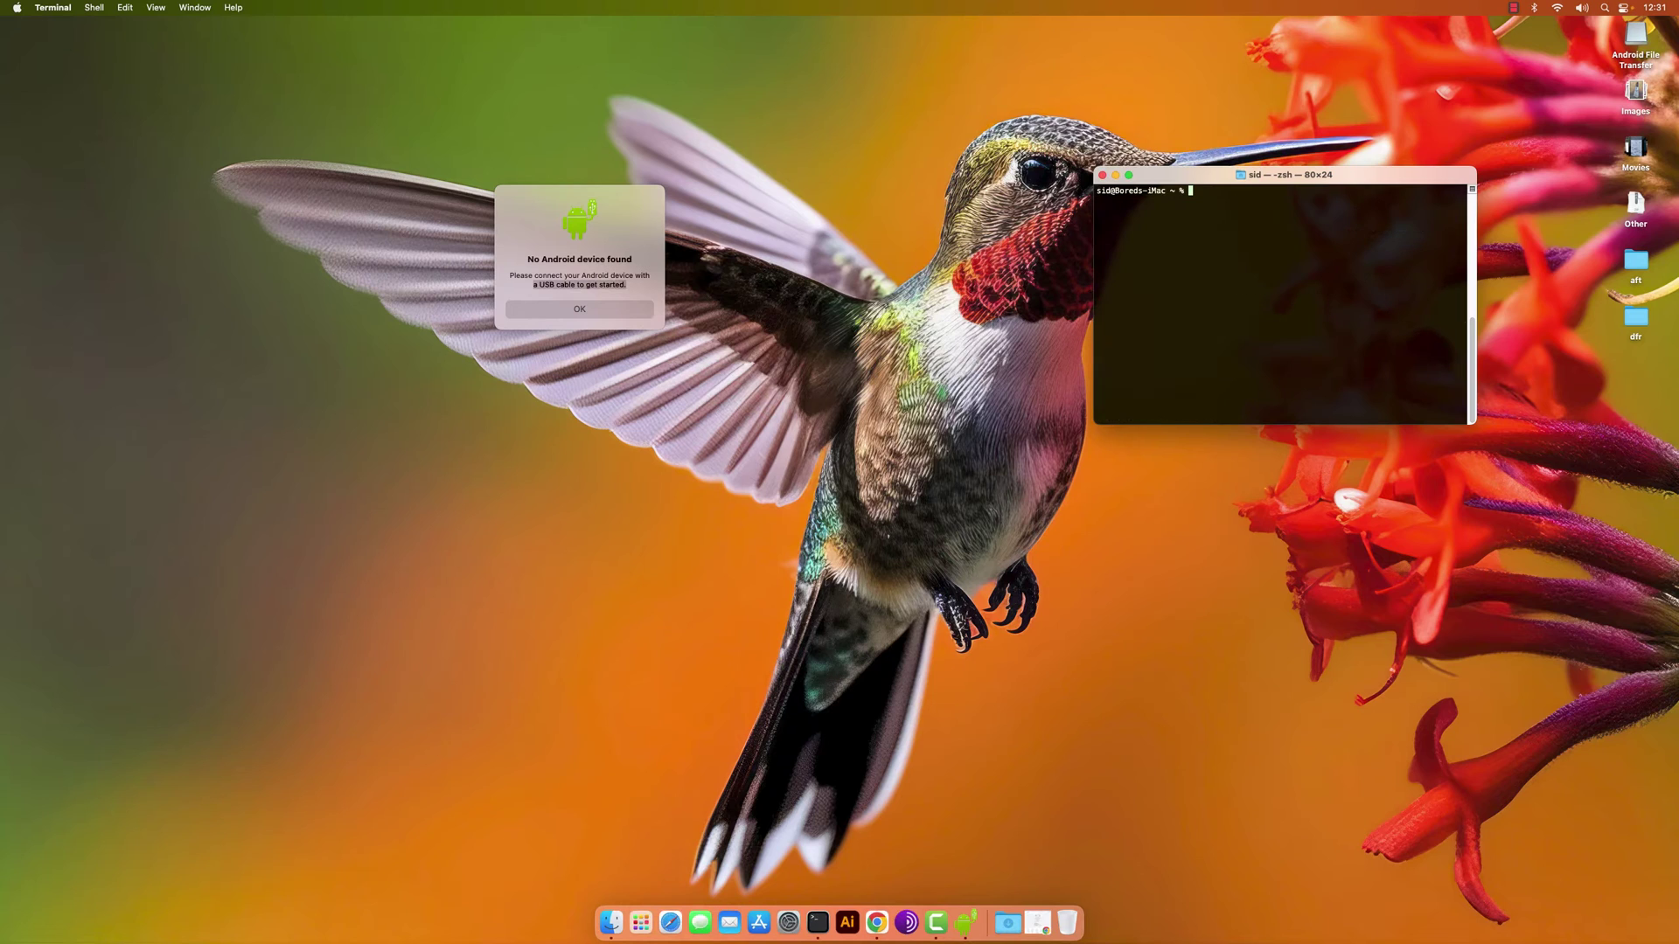
type("scrcpy")
key("Return")
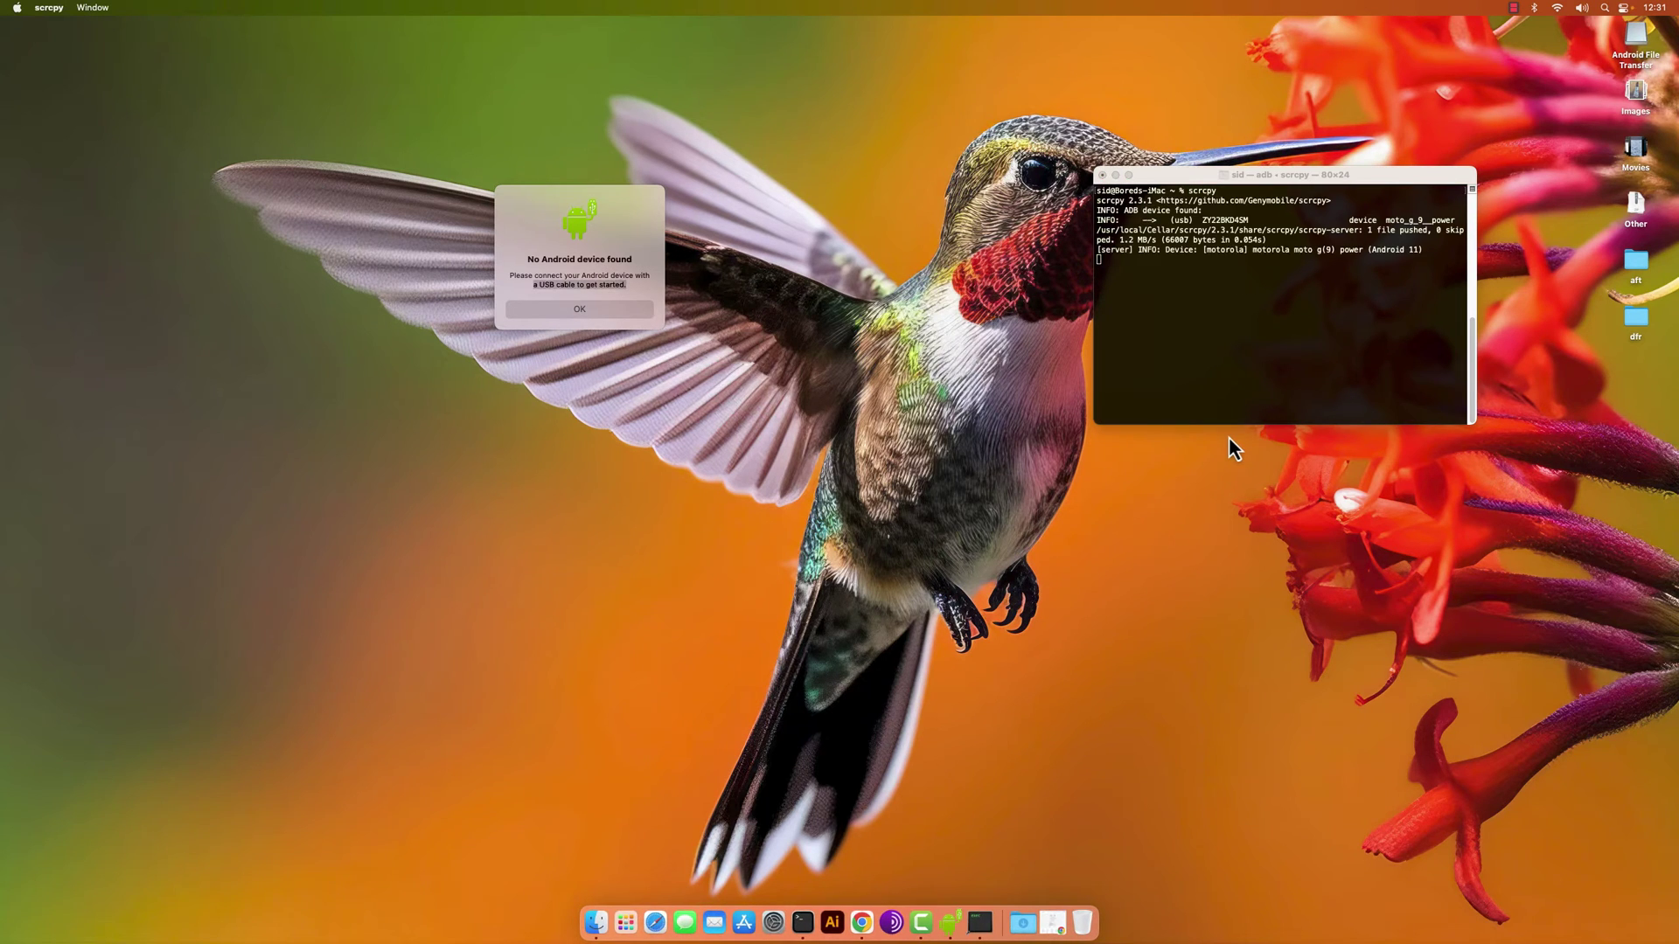
- Minimise Terminal, move the phone mirror to the right and bring Android File Transfer forward
left_click(1116, 175)
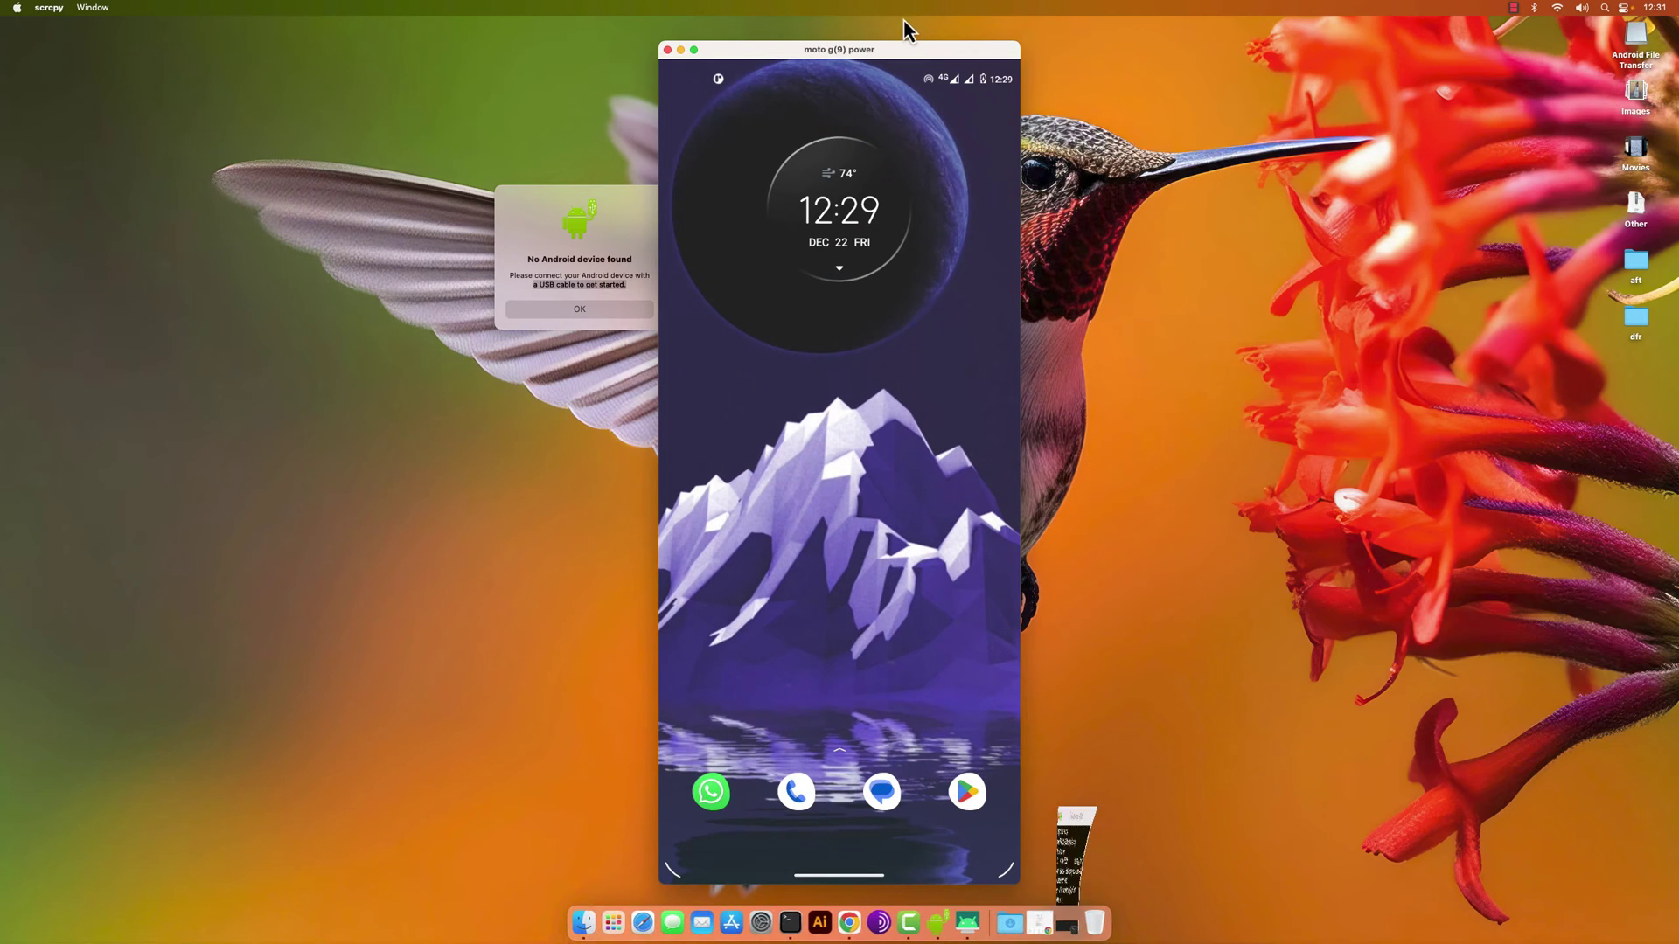
left_click_drag(919, 58, 1360, 42)
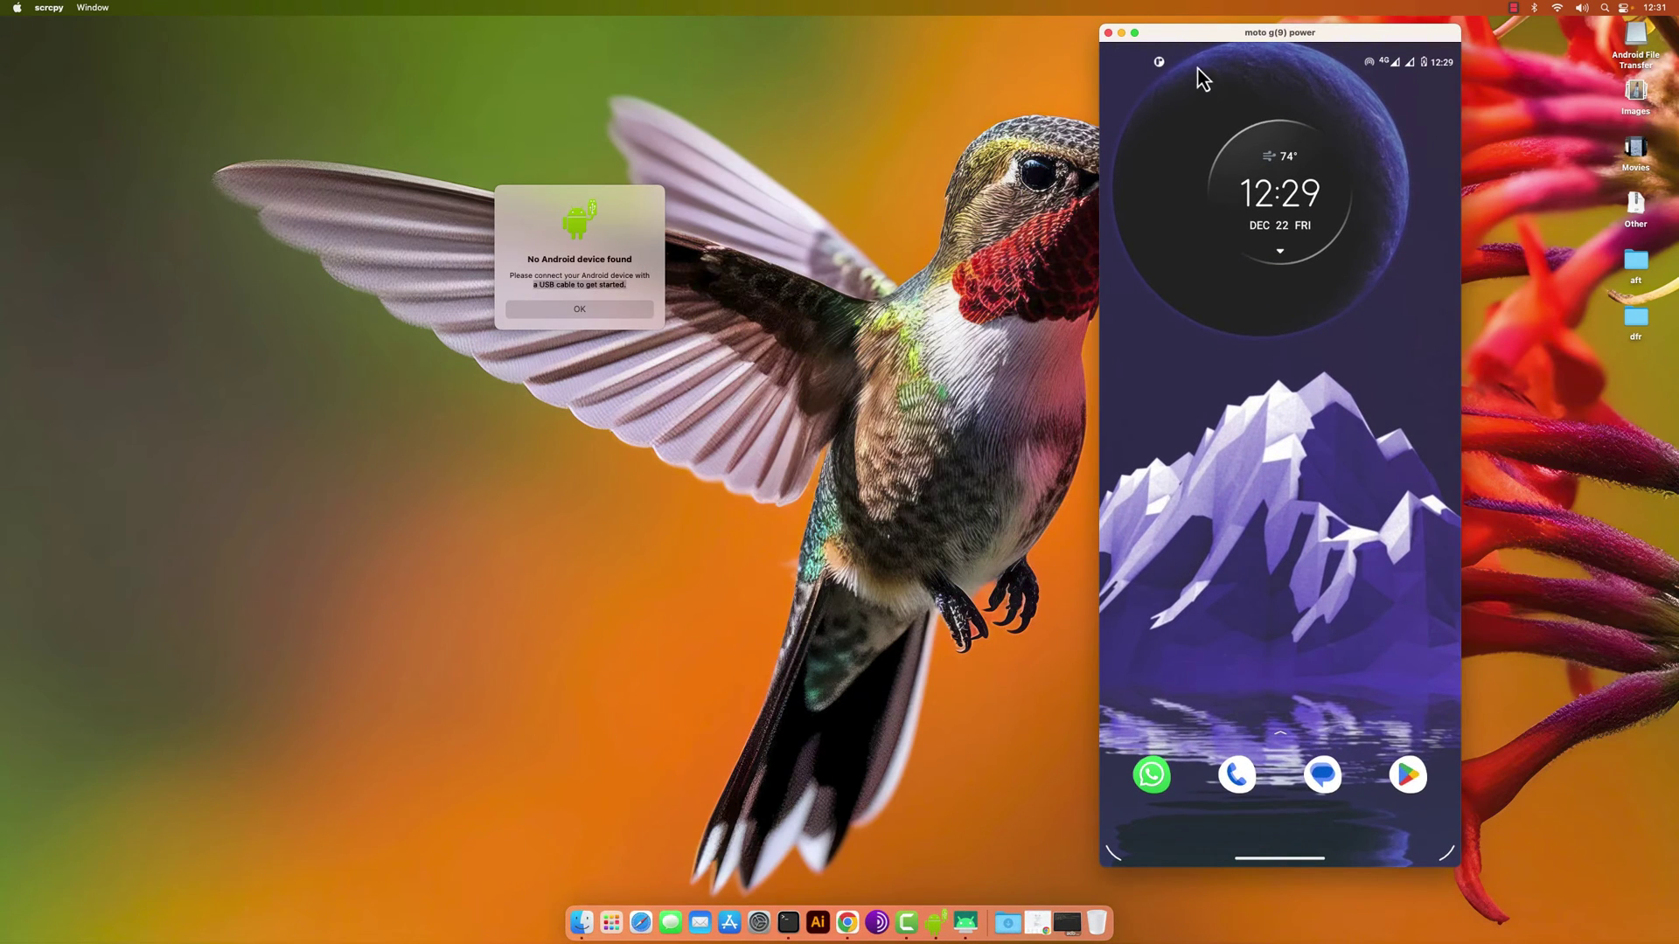
left_click(574, 317)
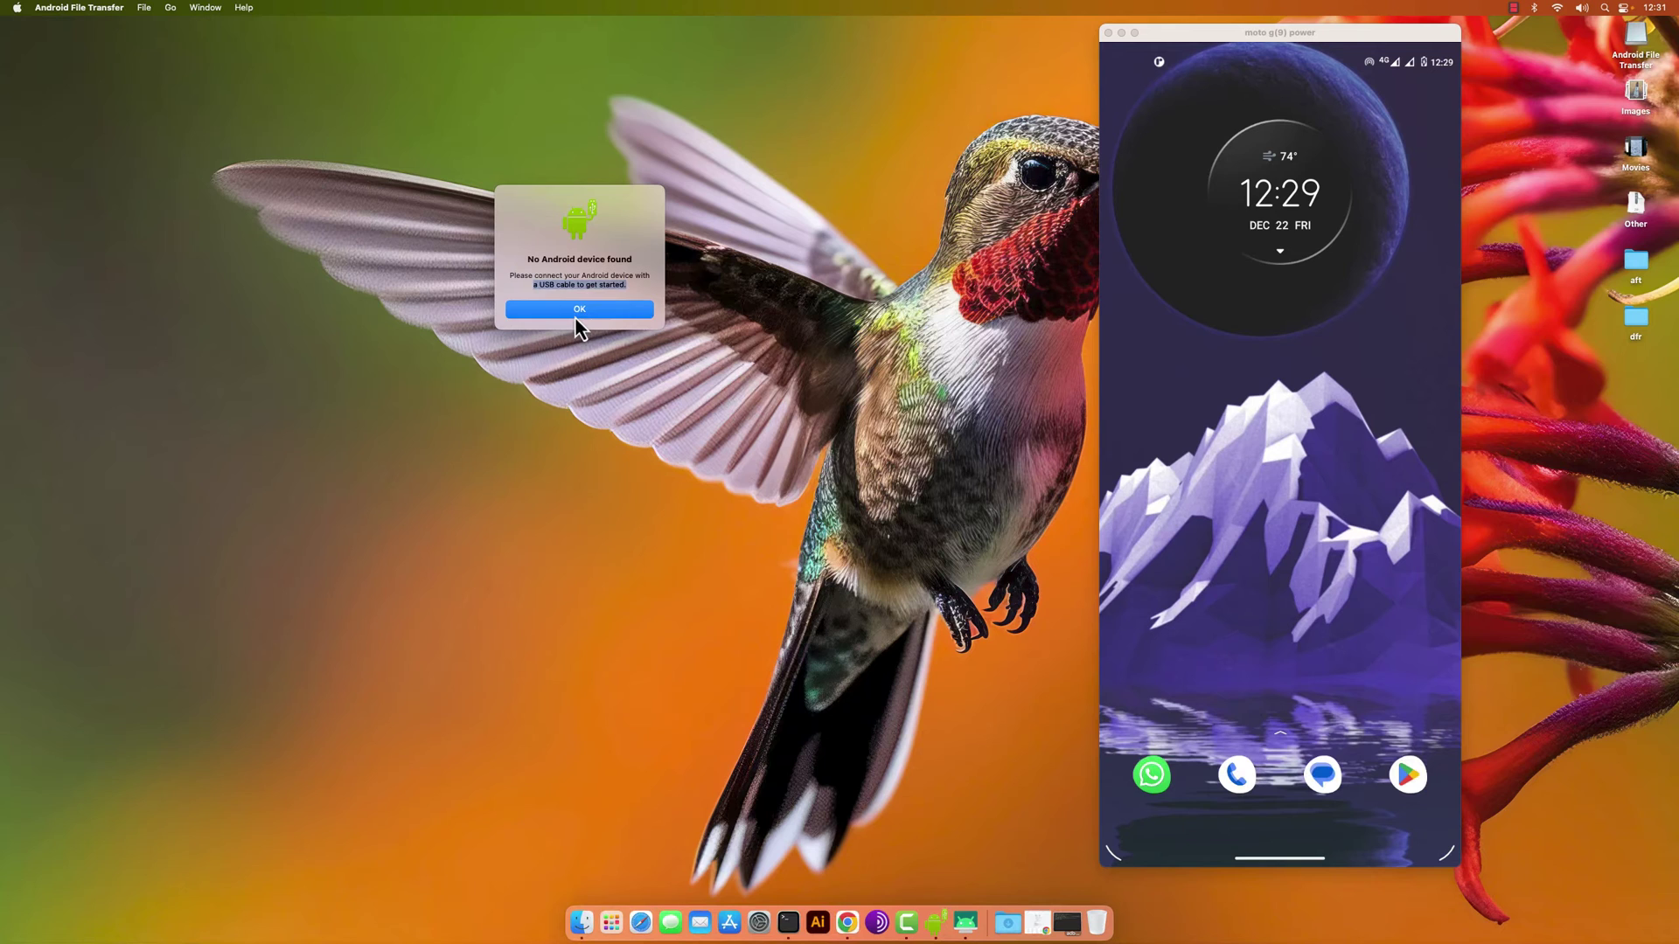
left_click_drag(618, 205, 592, 202)
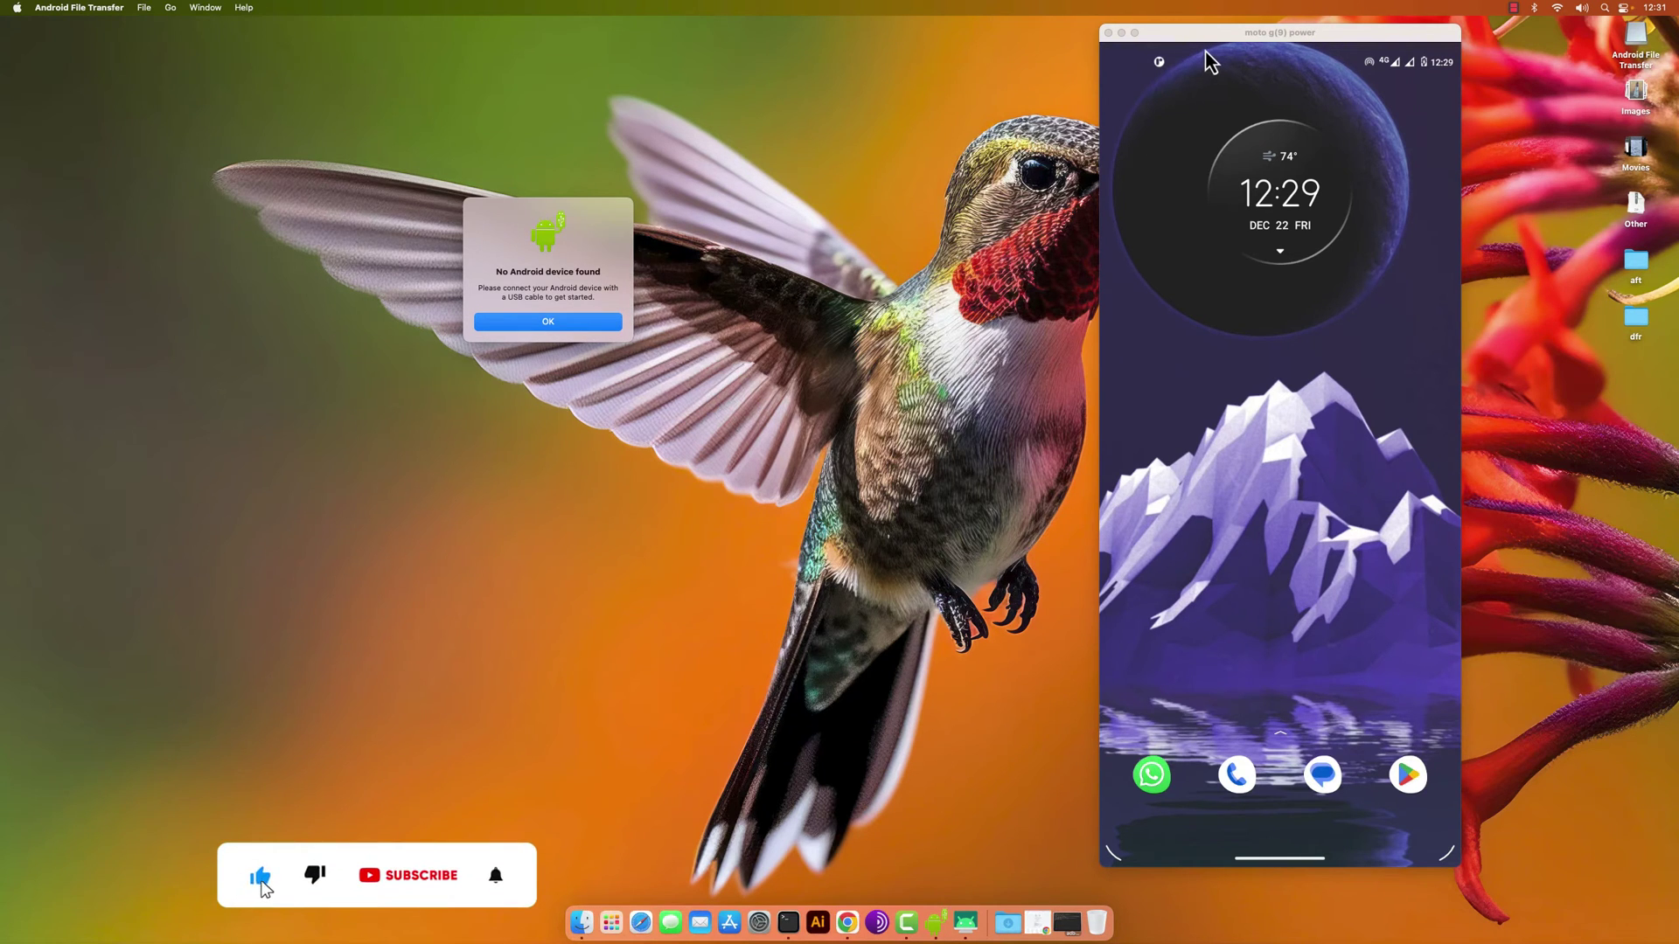
- Open the phone's USB Preferences from the expanded USB charging notification
left_click_drag(1210, 62, 1233, 543)
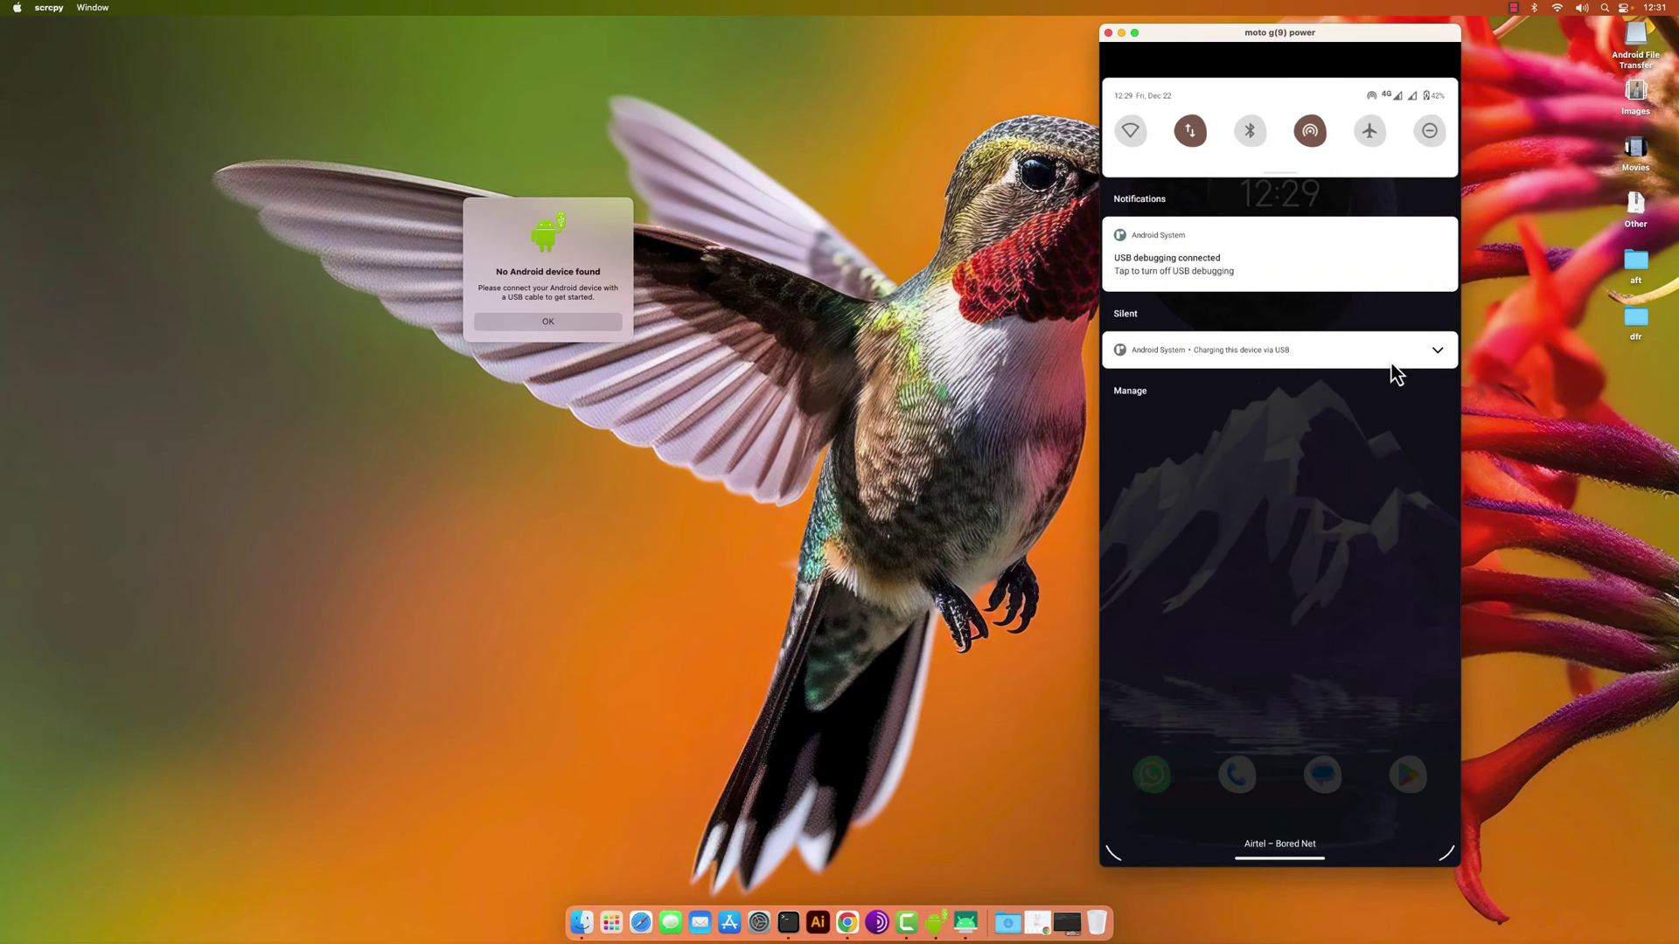
left_click(1440, 357)
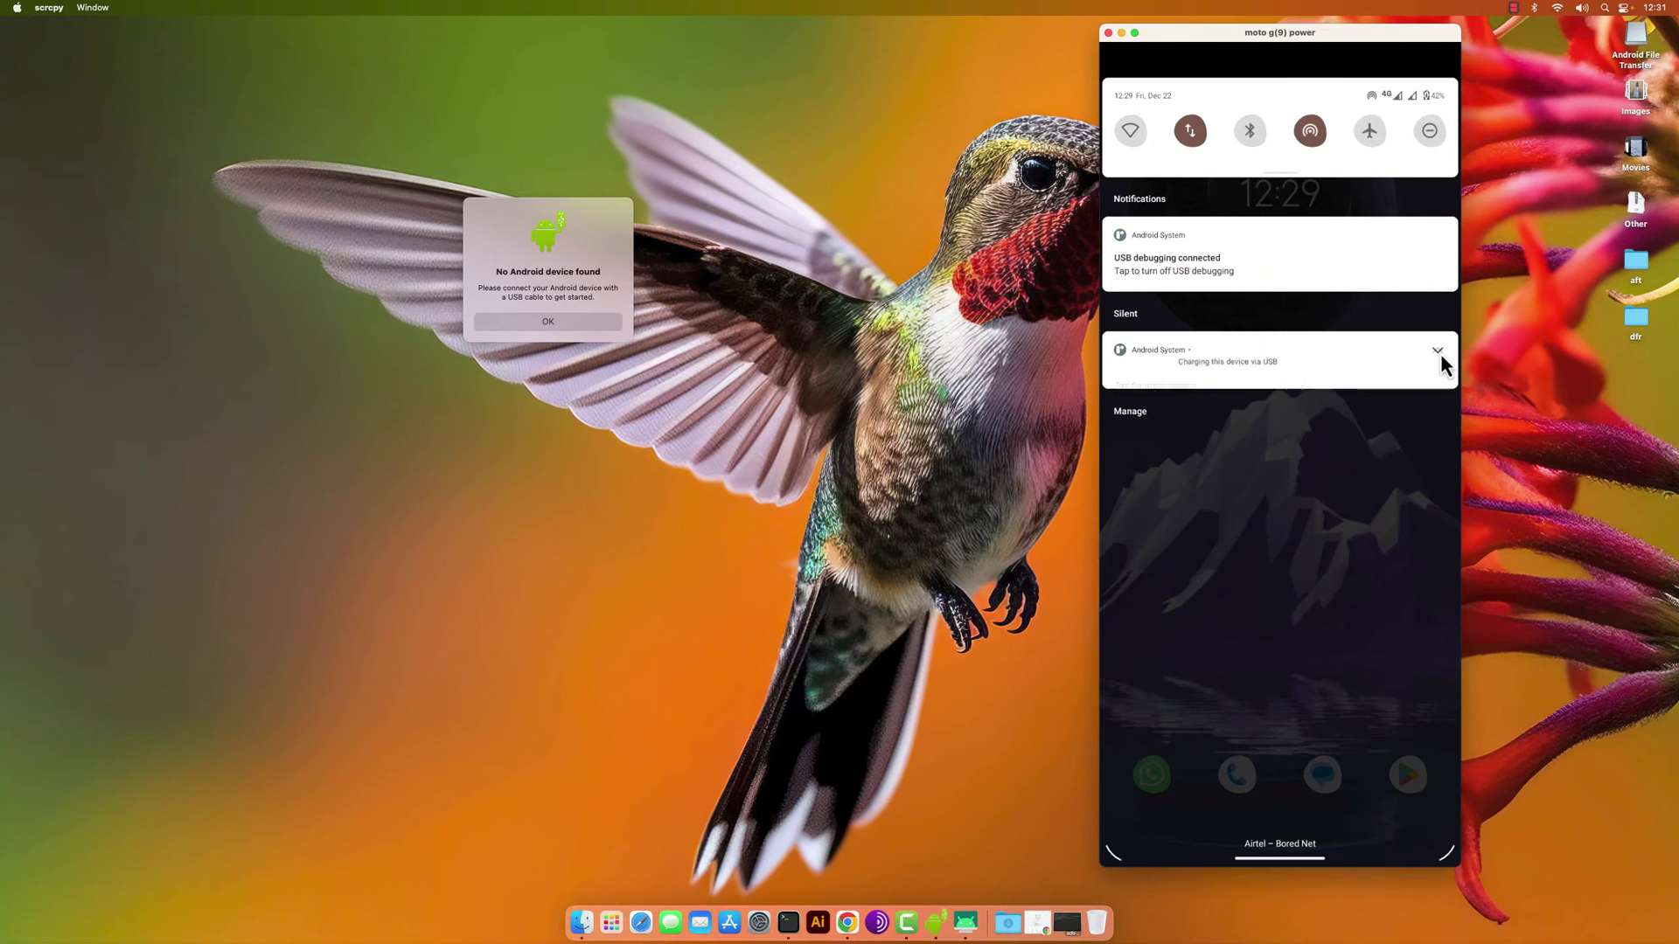
left_click(1189, 398)
left_click_drag(579, 220, 505, 208)
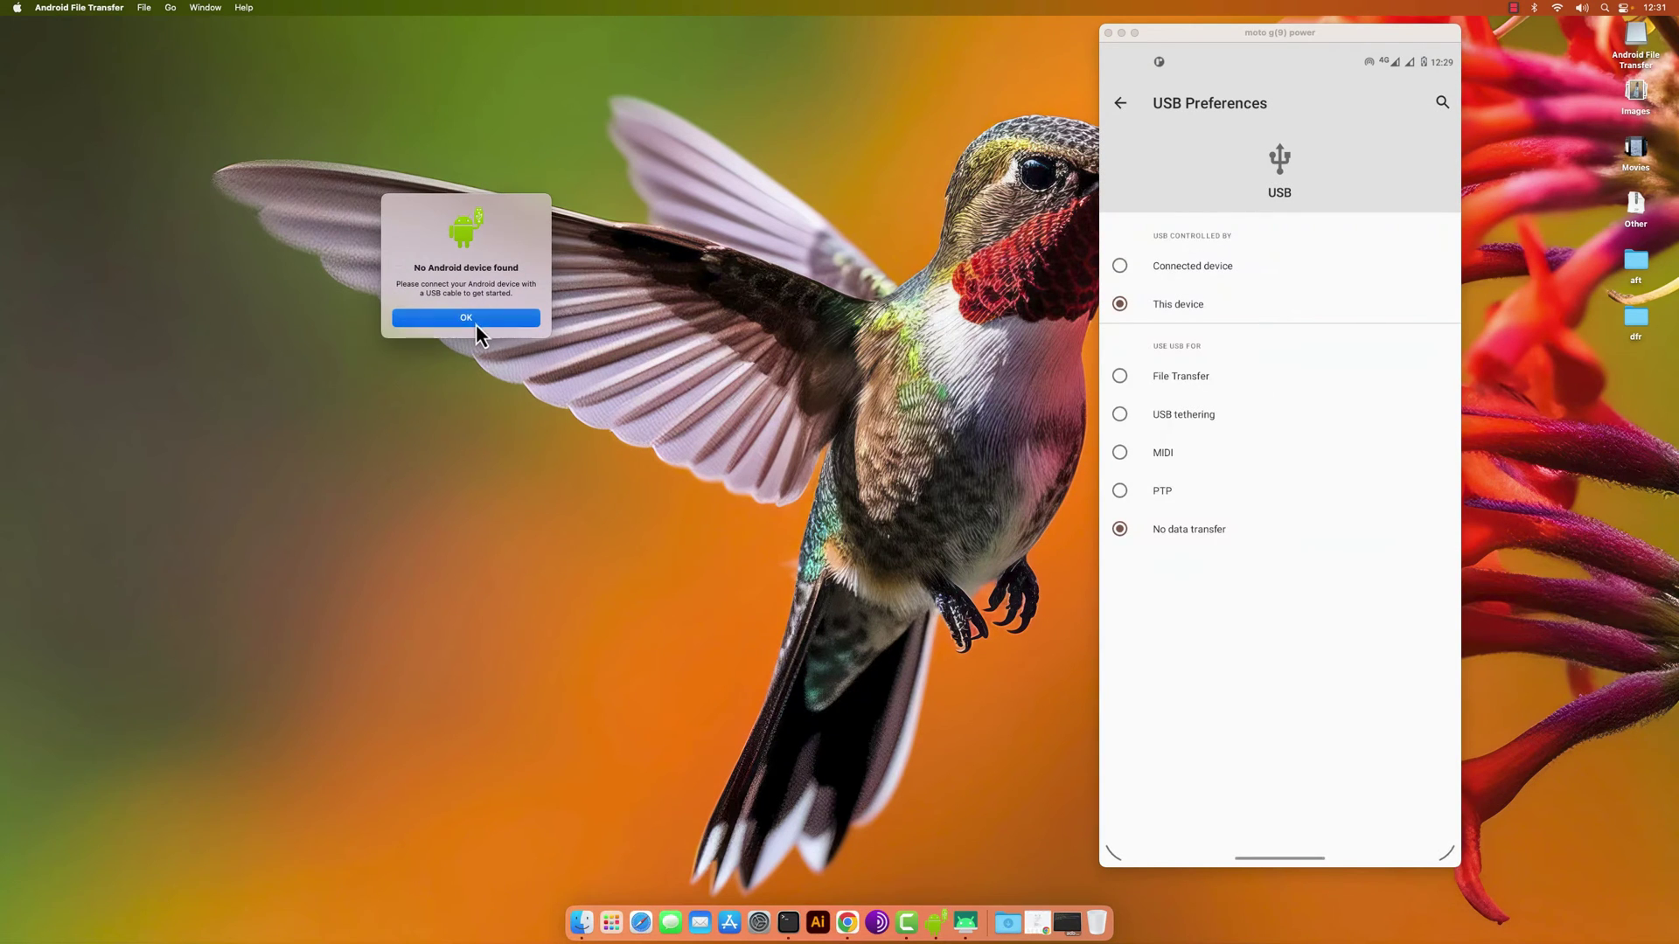
- Set the phone's USB mode to File Transfer and move the file browser window up
left_click(1120, 383)
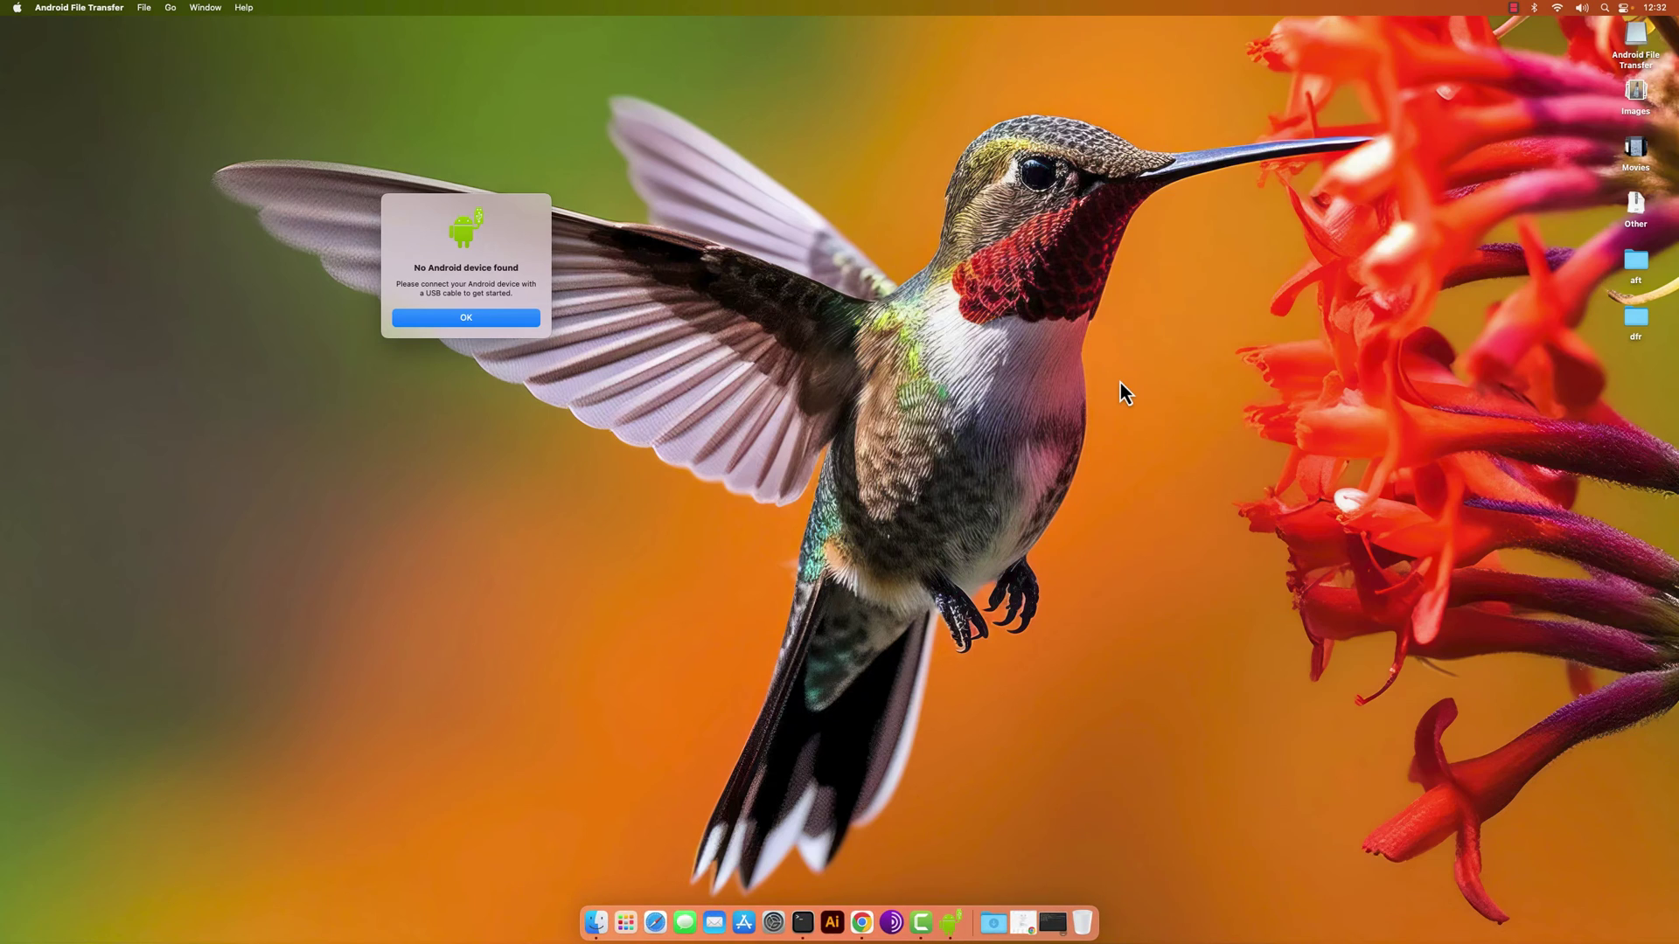
left_click_drag(524, 542, 537, 289)
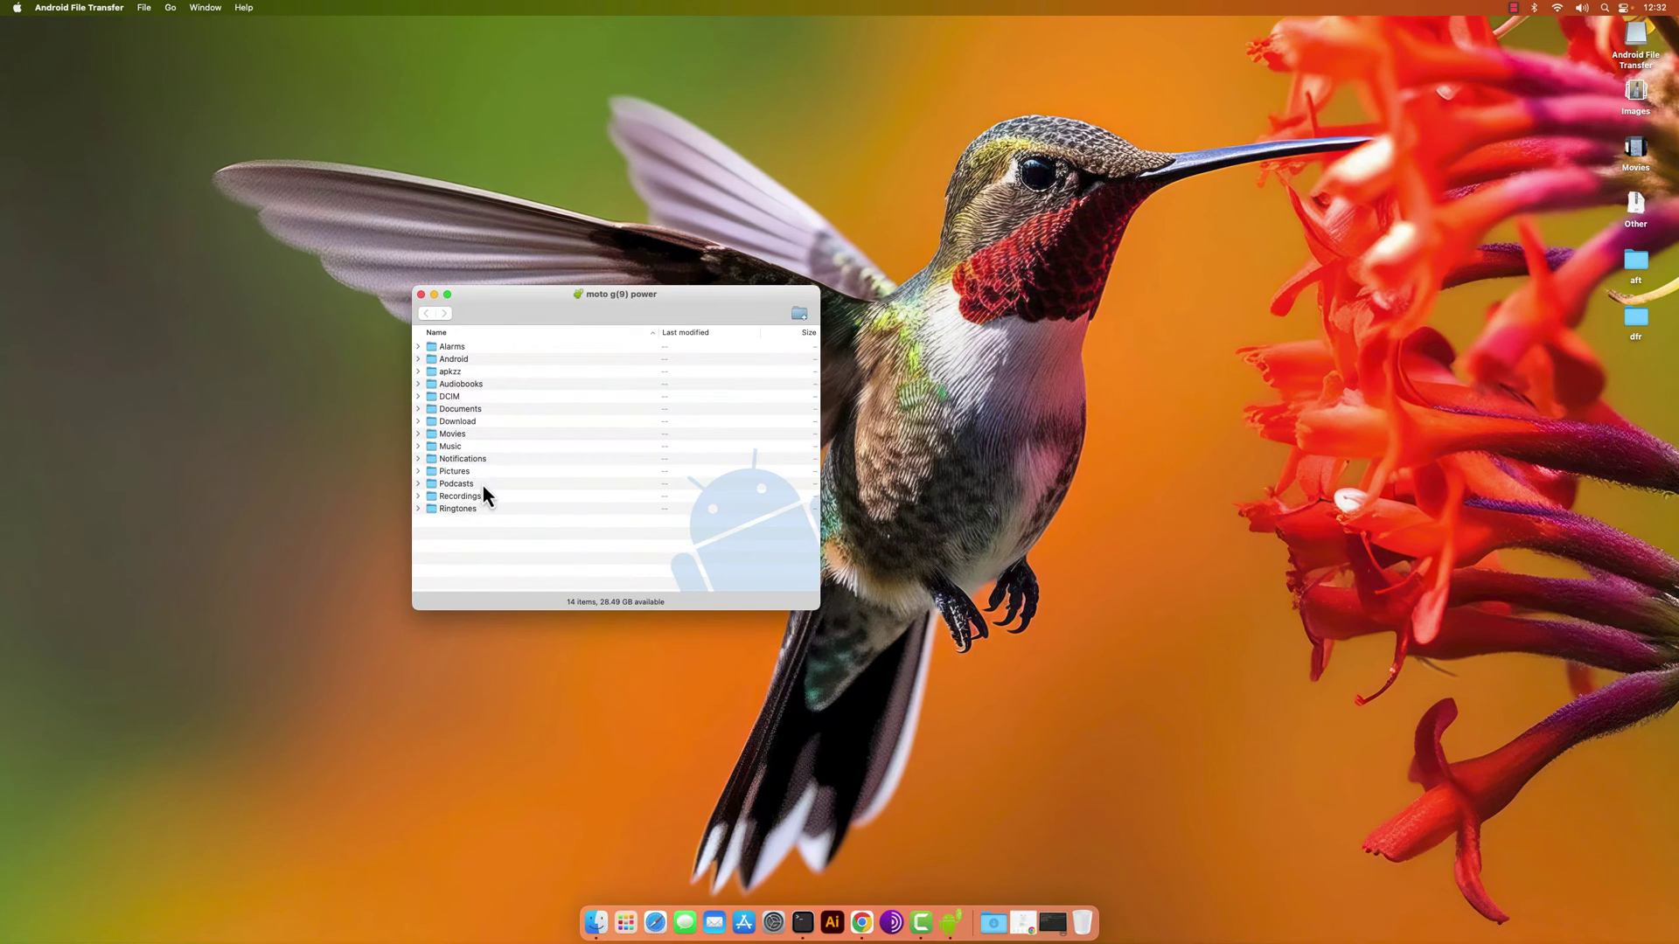
left_click_drag(690, 305, 697, 246)
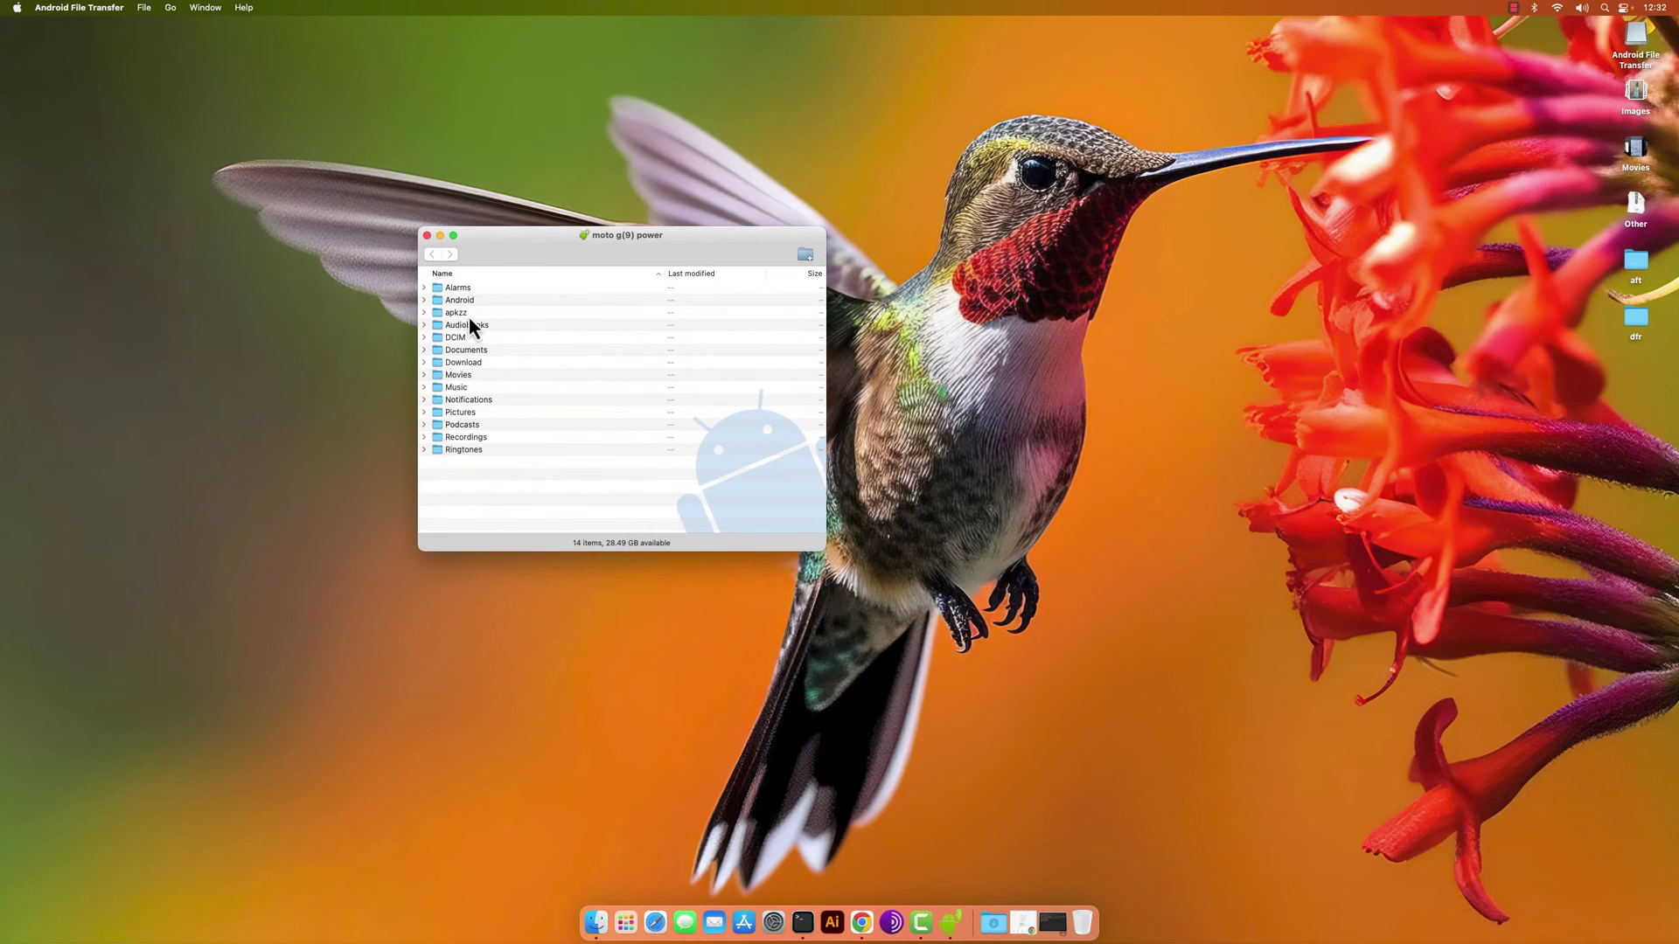
- Expand DCIM > Camera and copy IMG_20231218_184121152_PORTRAIT.jpg and a video to the desktop
left_click(424, 338)
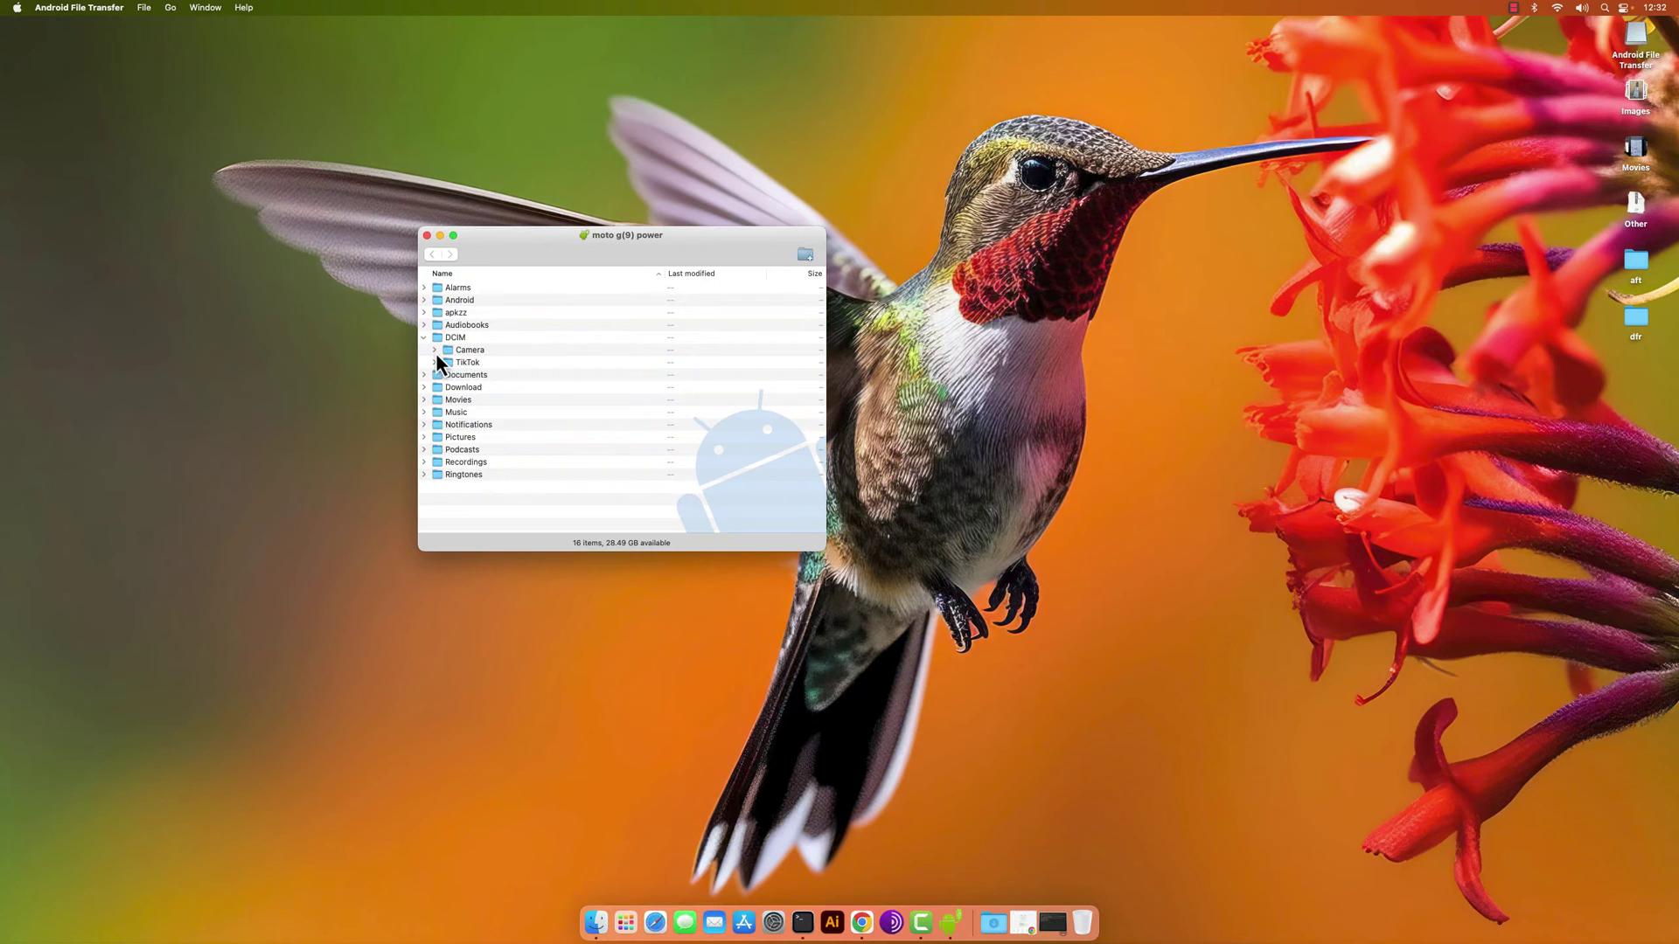
left_click(435, 351)
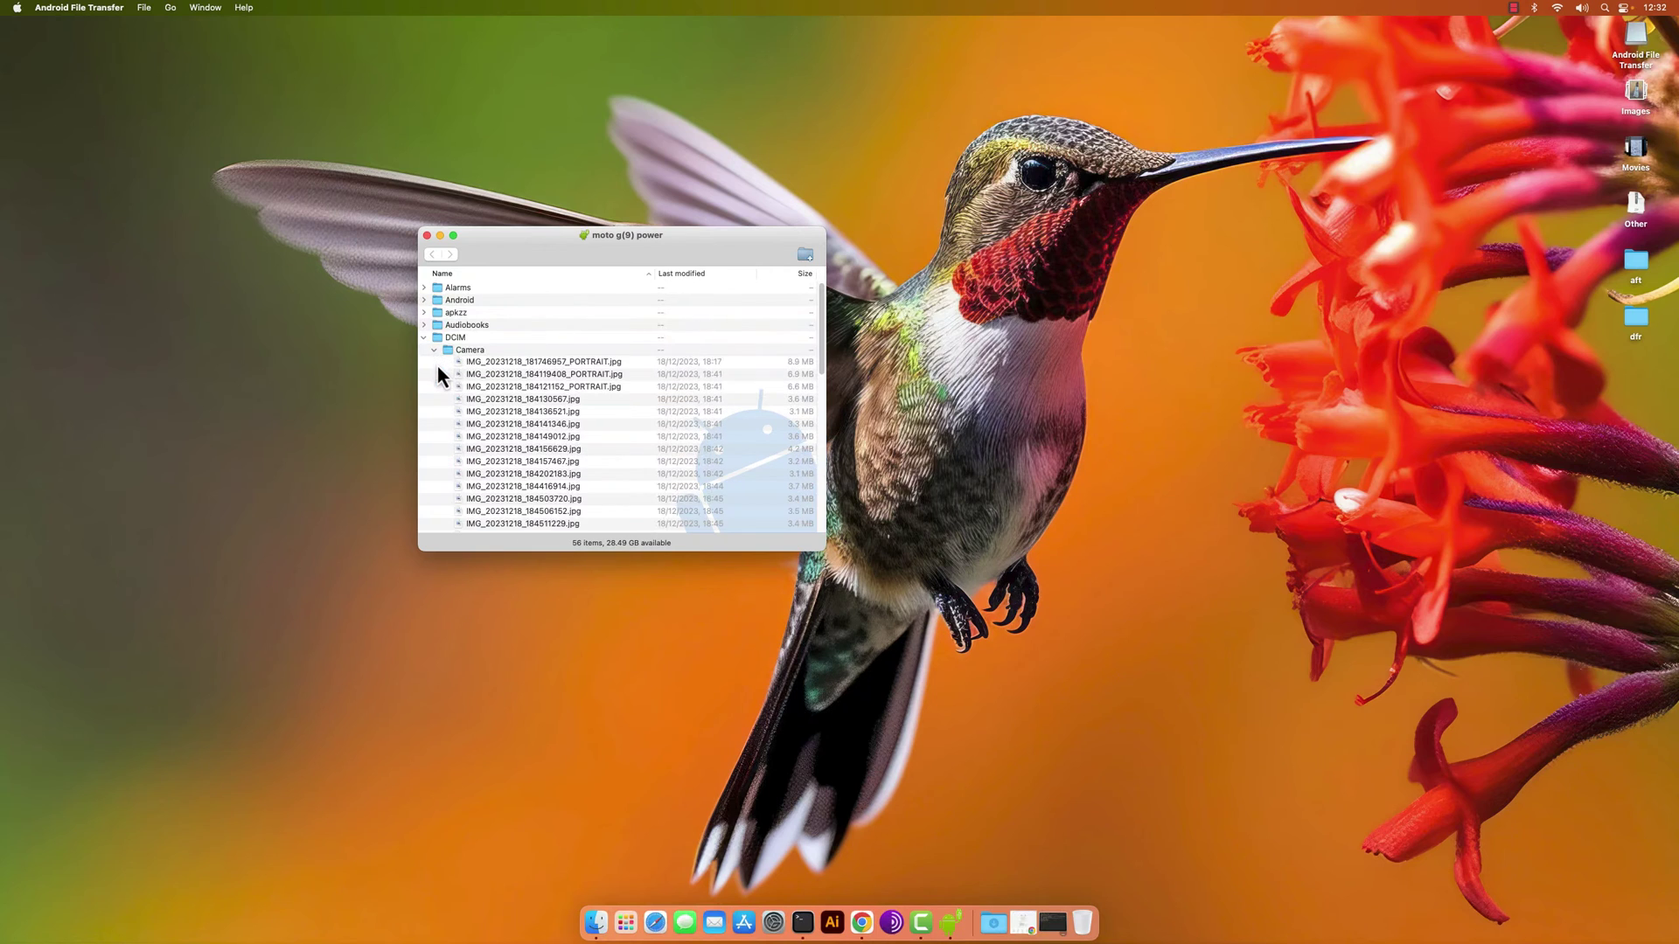
left_click(530, 389)
left_click_drag(530, 388, 556, 173)
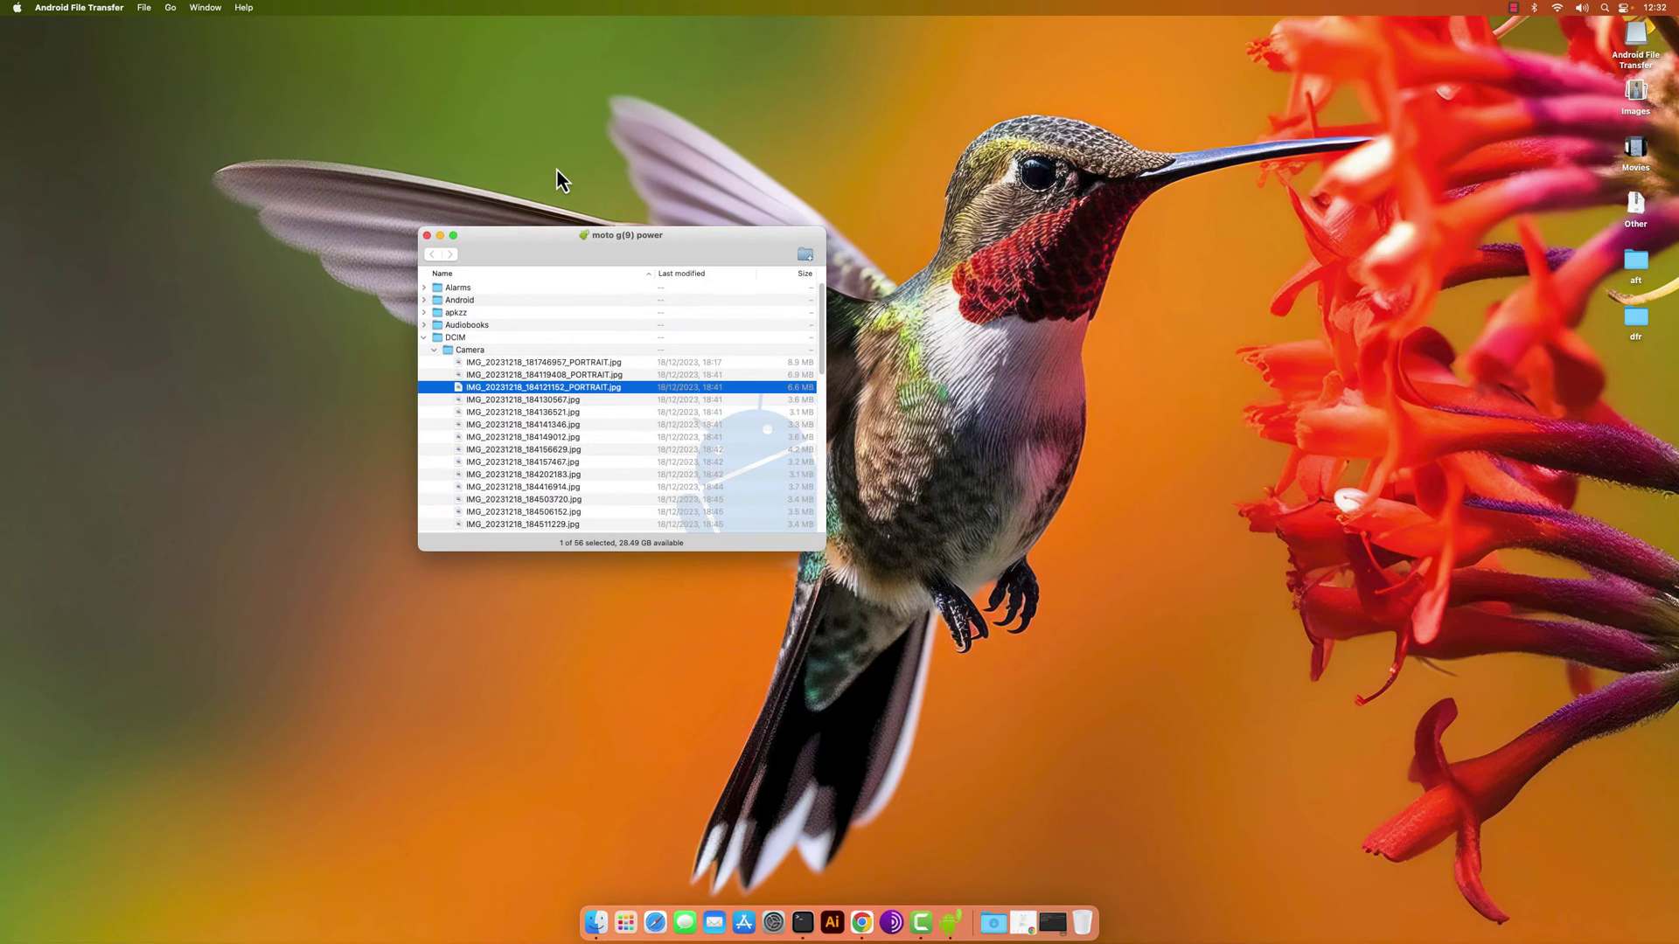
scroll(500, 481, "down", 15)
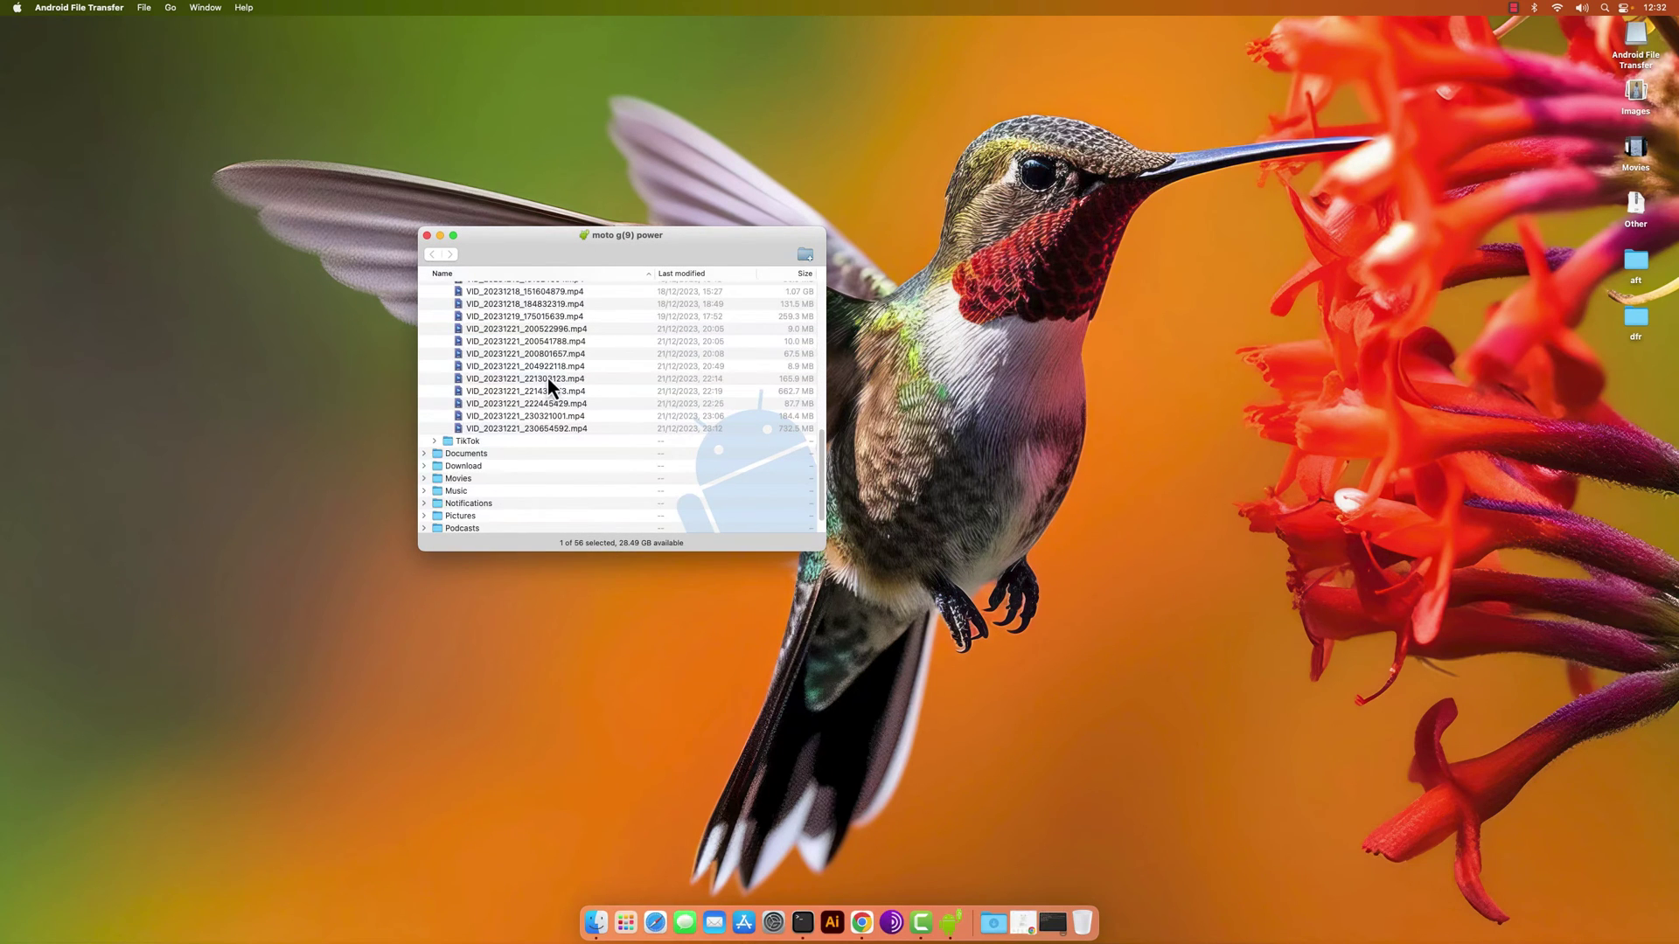
left_click_drag(523, 376, 1091, 362)
- Browse the Download folder, then collapse Download, Camera and DCIM and reposition the window
scroll(512, 420, "down", 2)
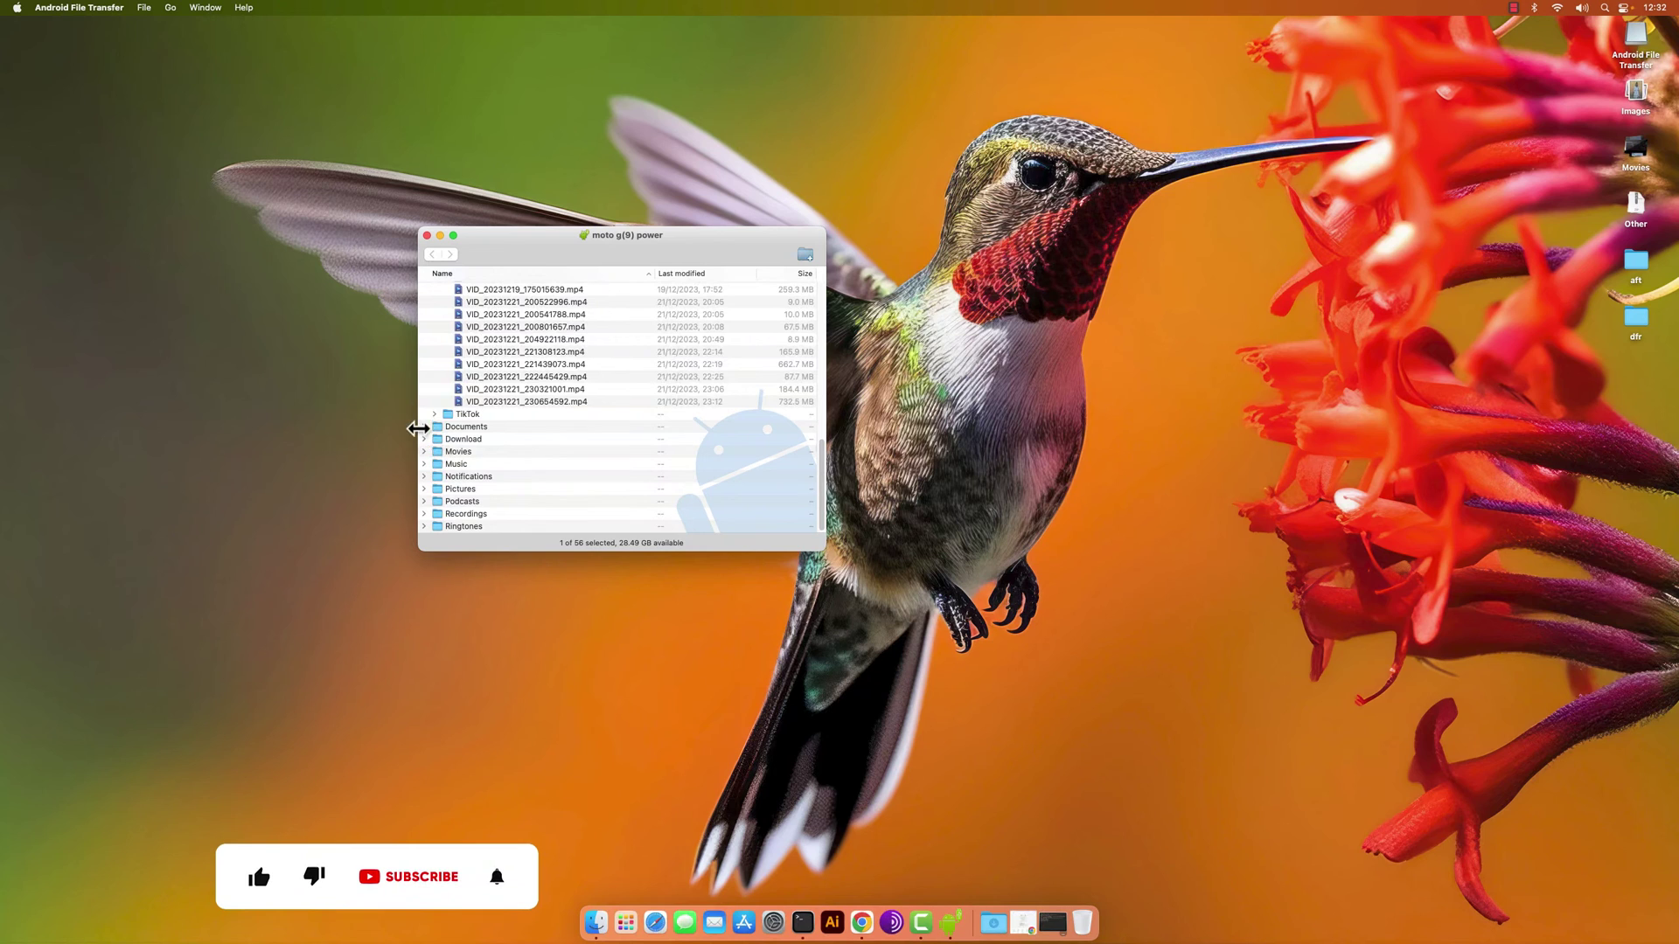
left_click(436, 428)
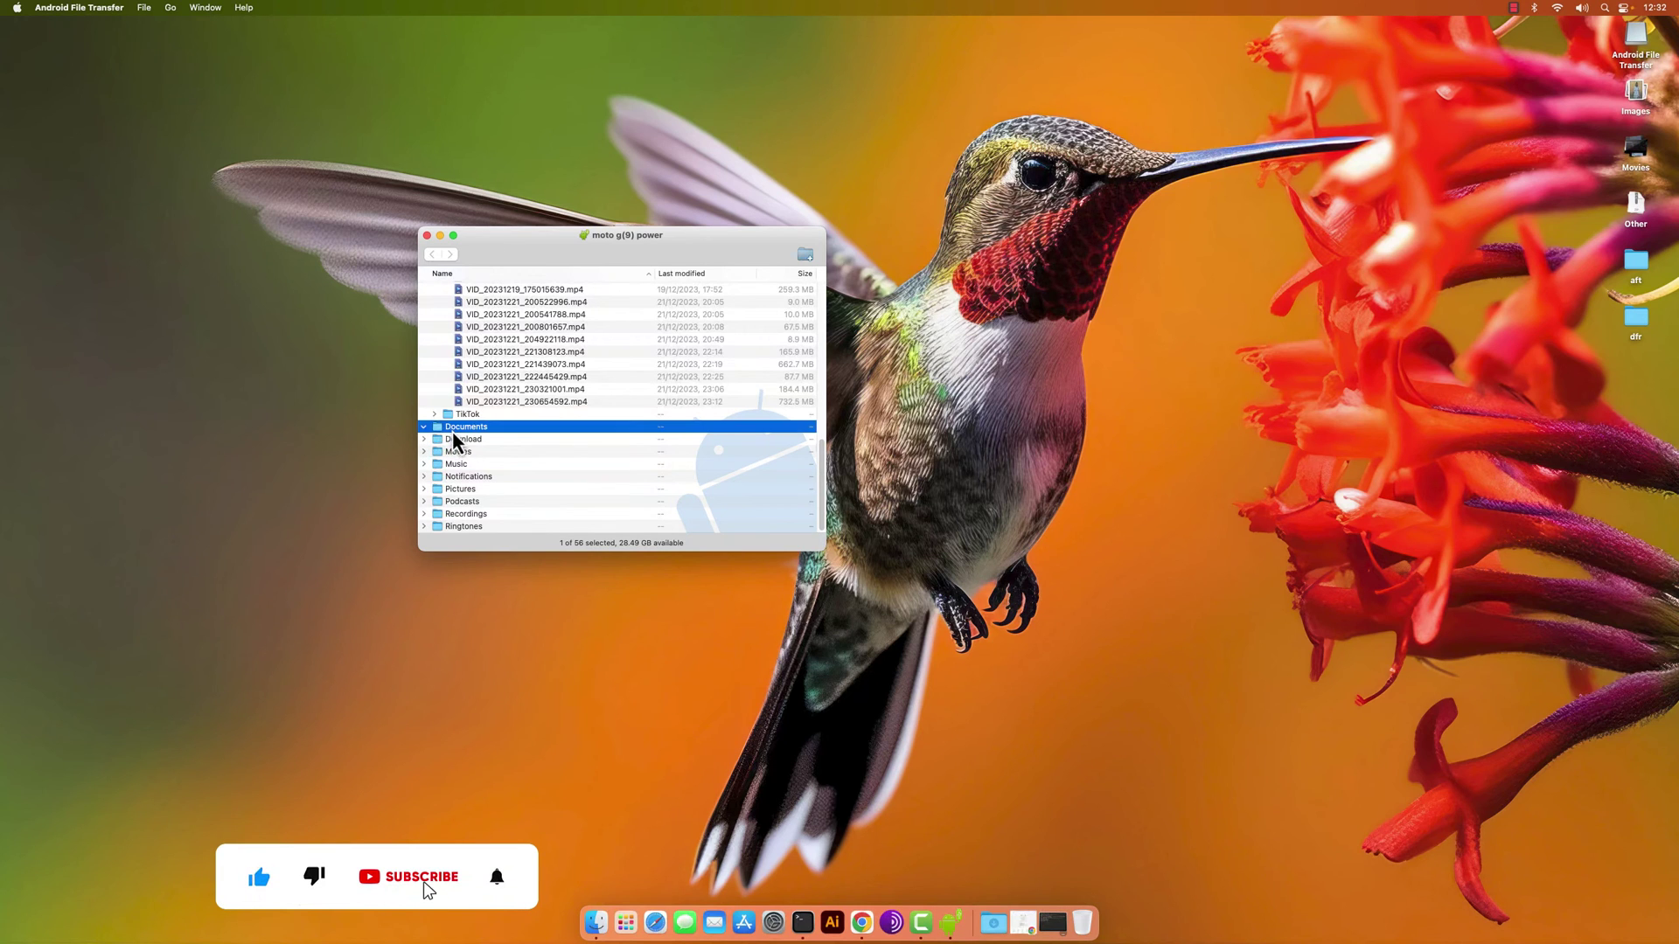
left_click(425, 440)
scroll(563, 472, "down", 5)
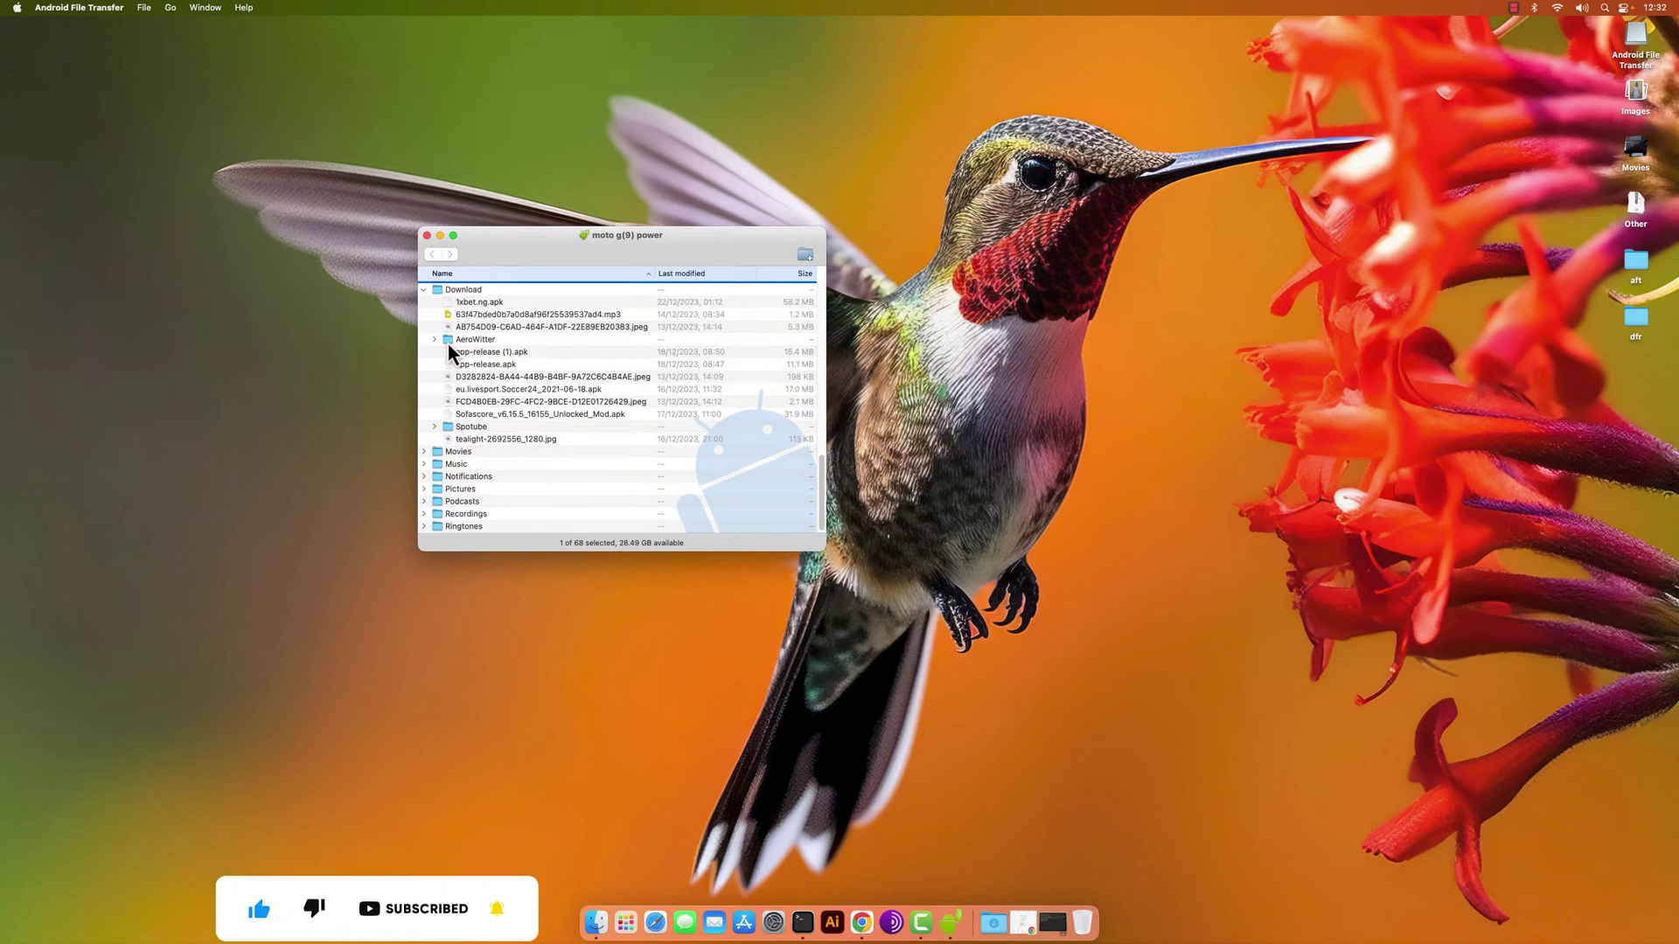
left_click(423, 290)
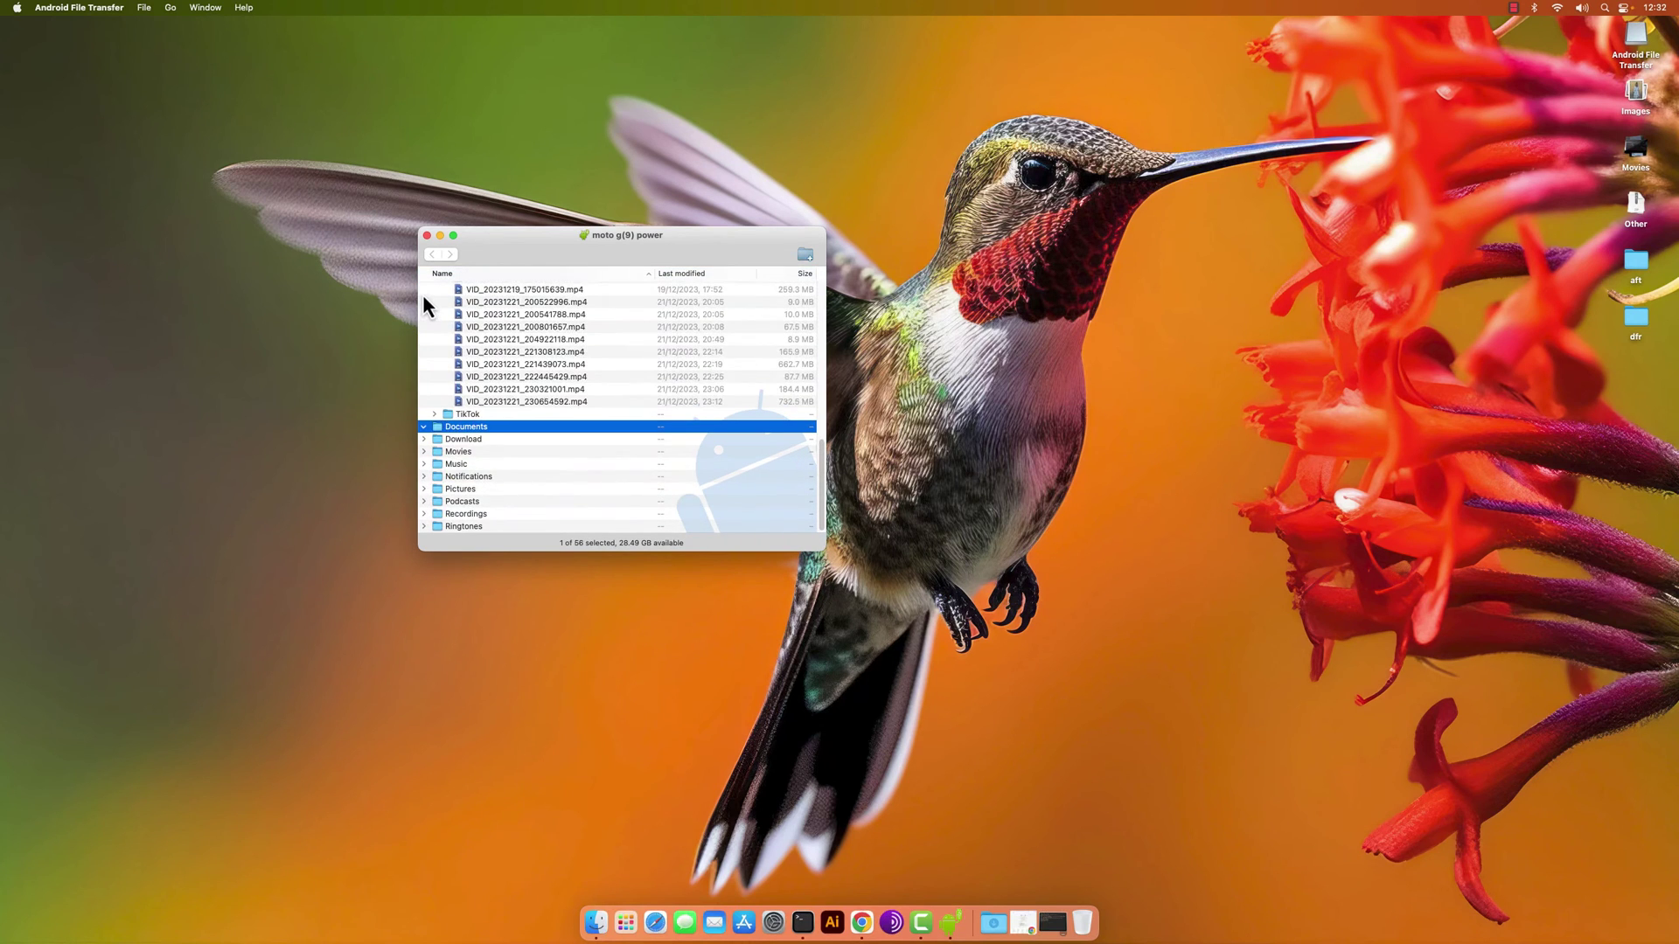
scroll(451, 357, "up", 10)
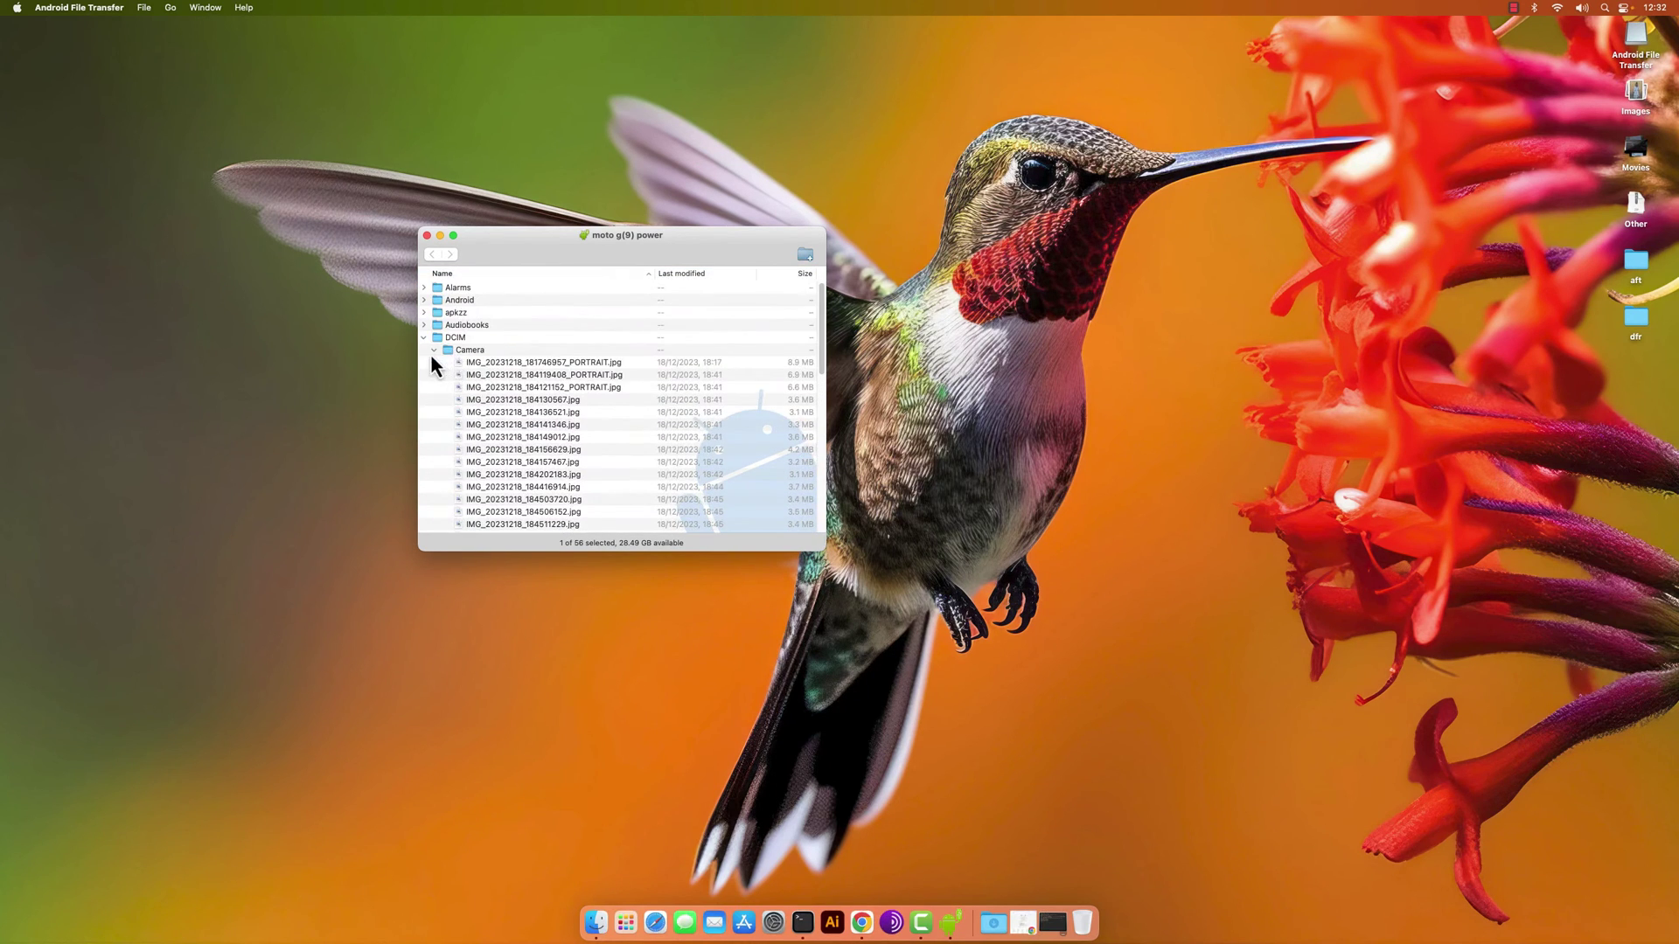
left_click(432, 351)
left_click(423, 338)
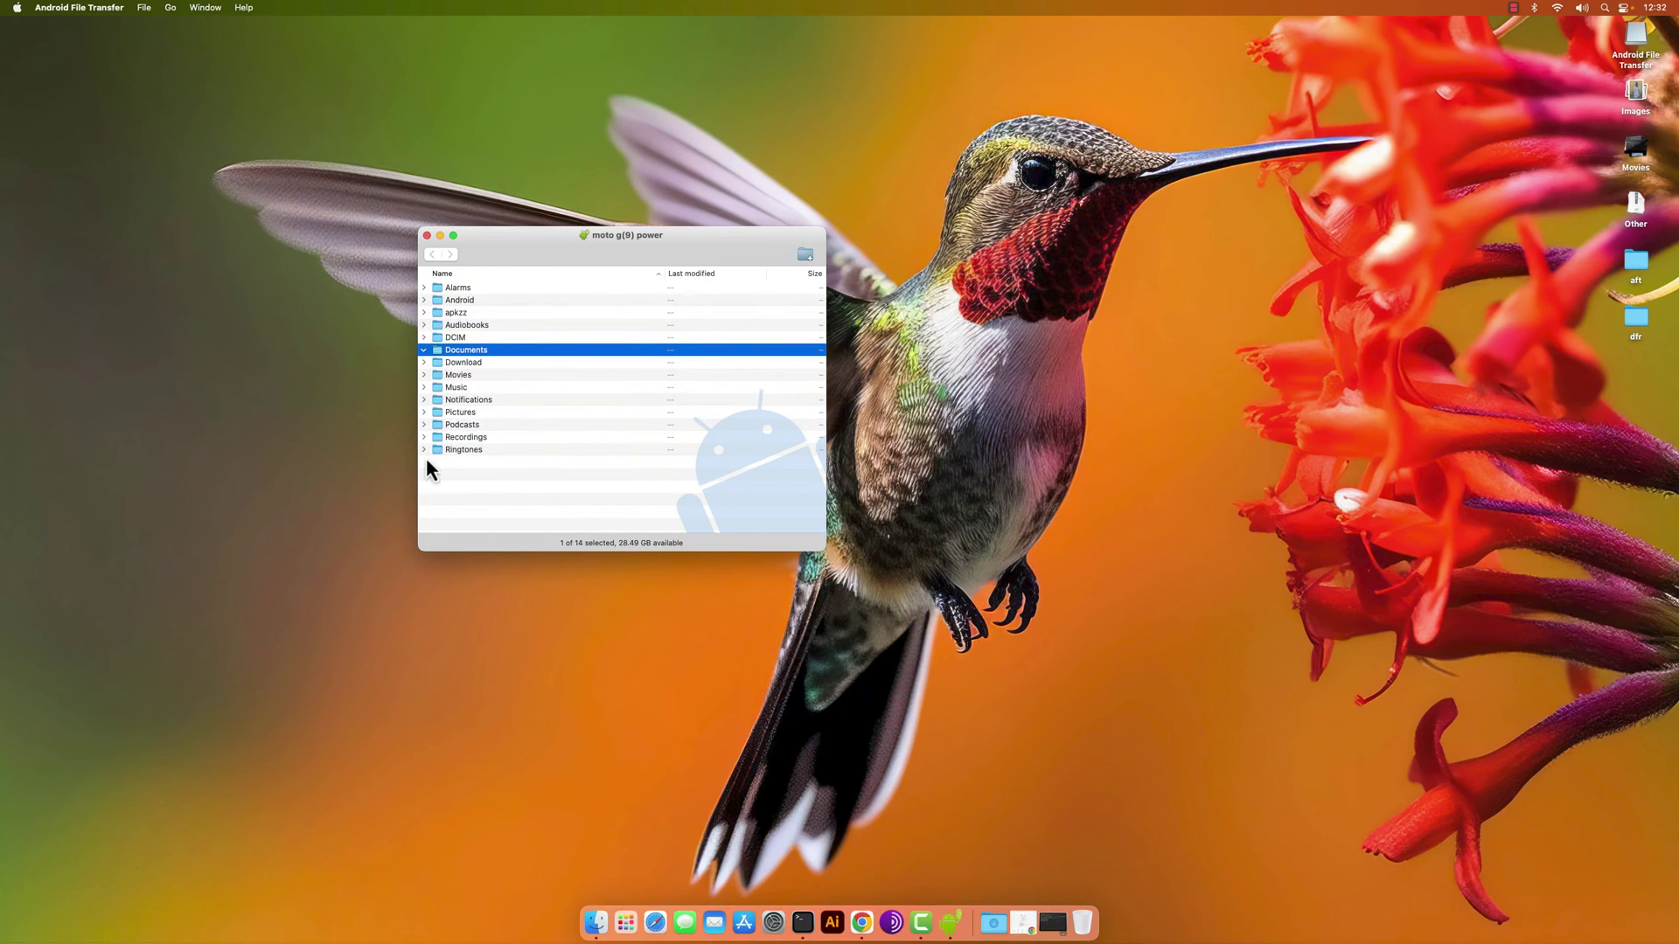
left_click_drag(586, 242, 626, 253)
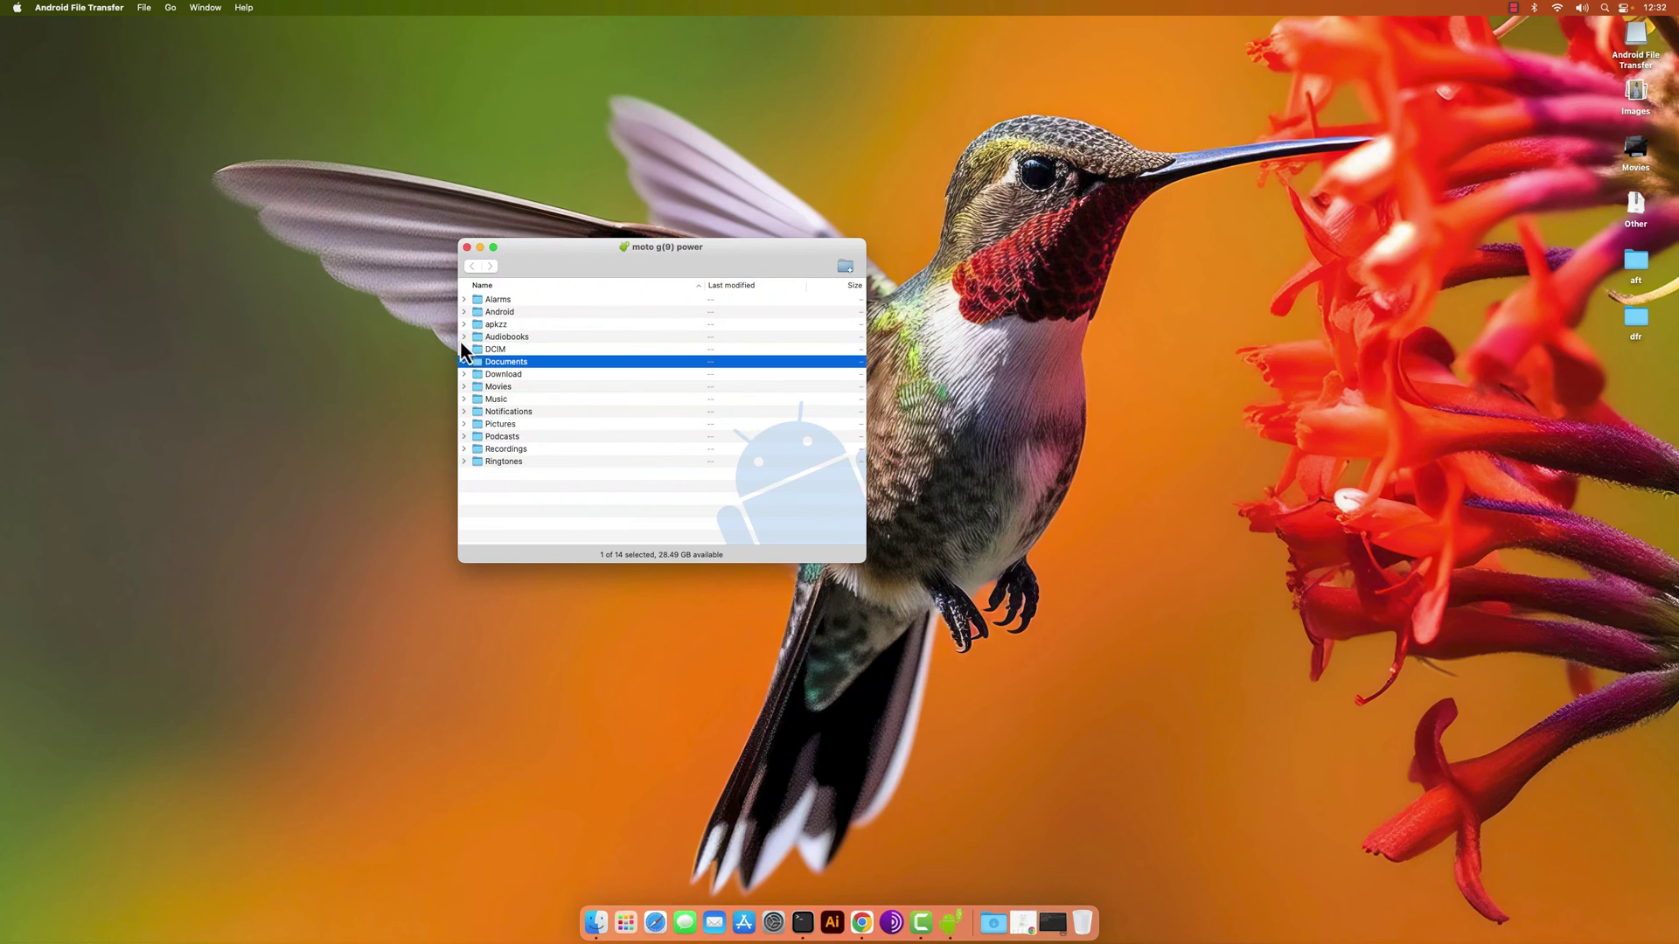
- Expand the empty Documents folder and shift the file browser window to a new position
left_click(464, 361)
left_click_drag(734, 247, 971, 279)
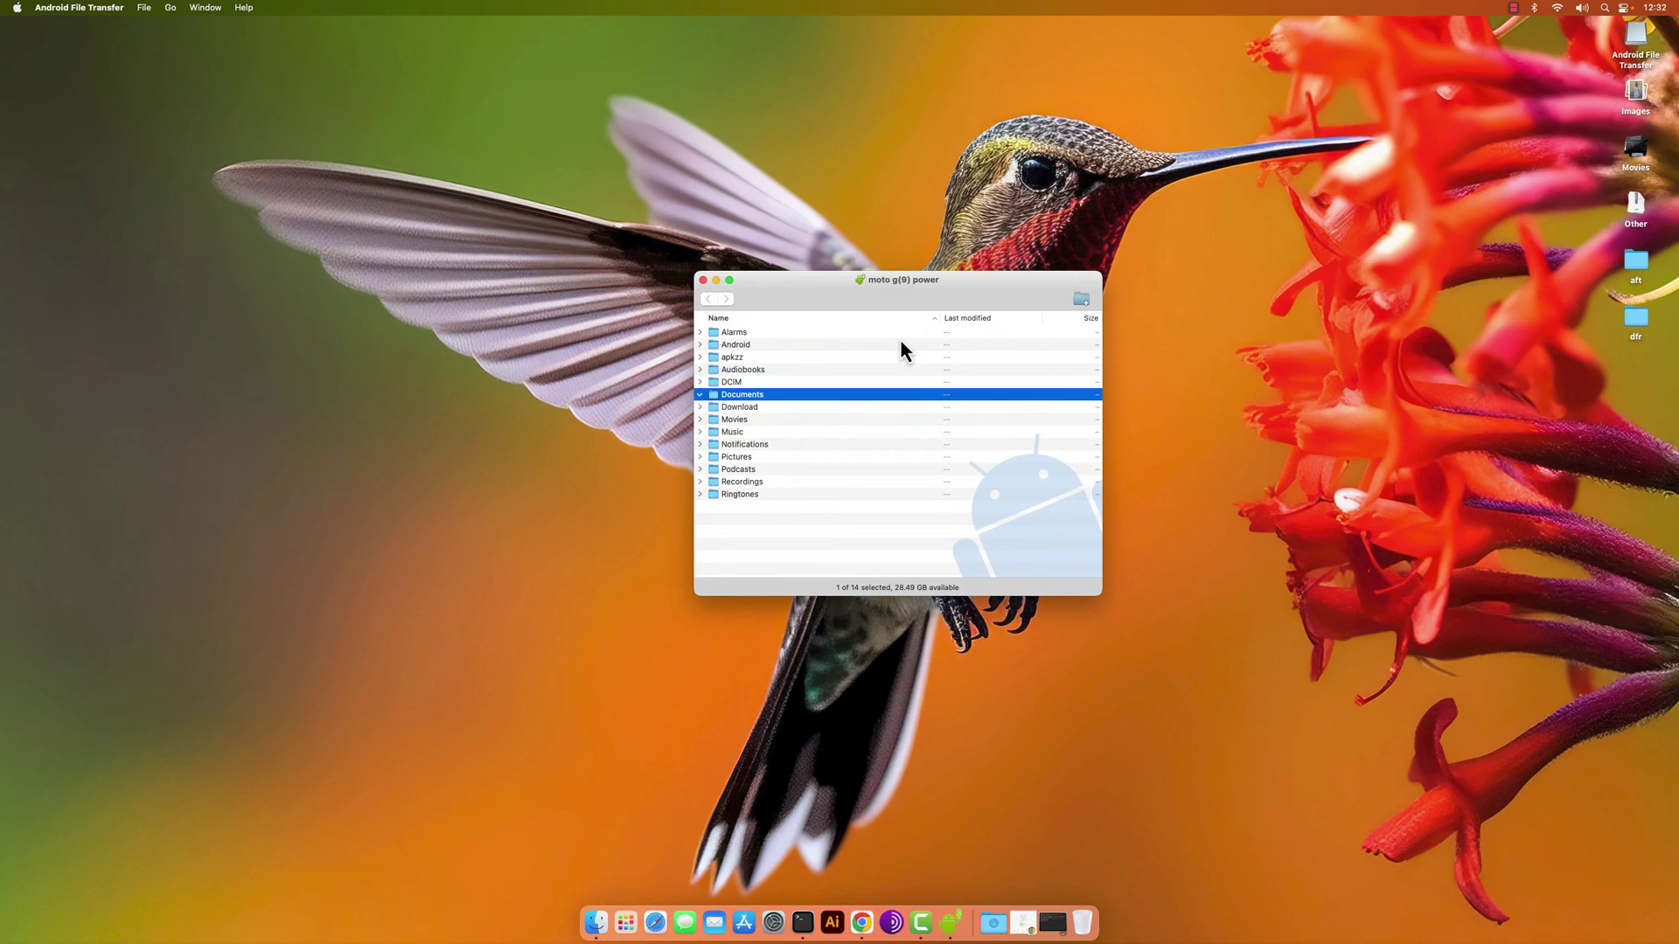
left_click_drag(903, 281, 775, 259)
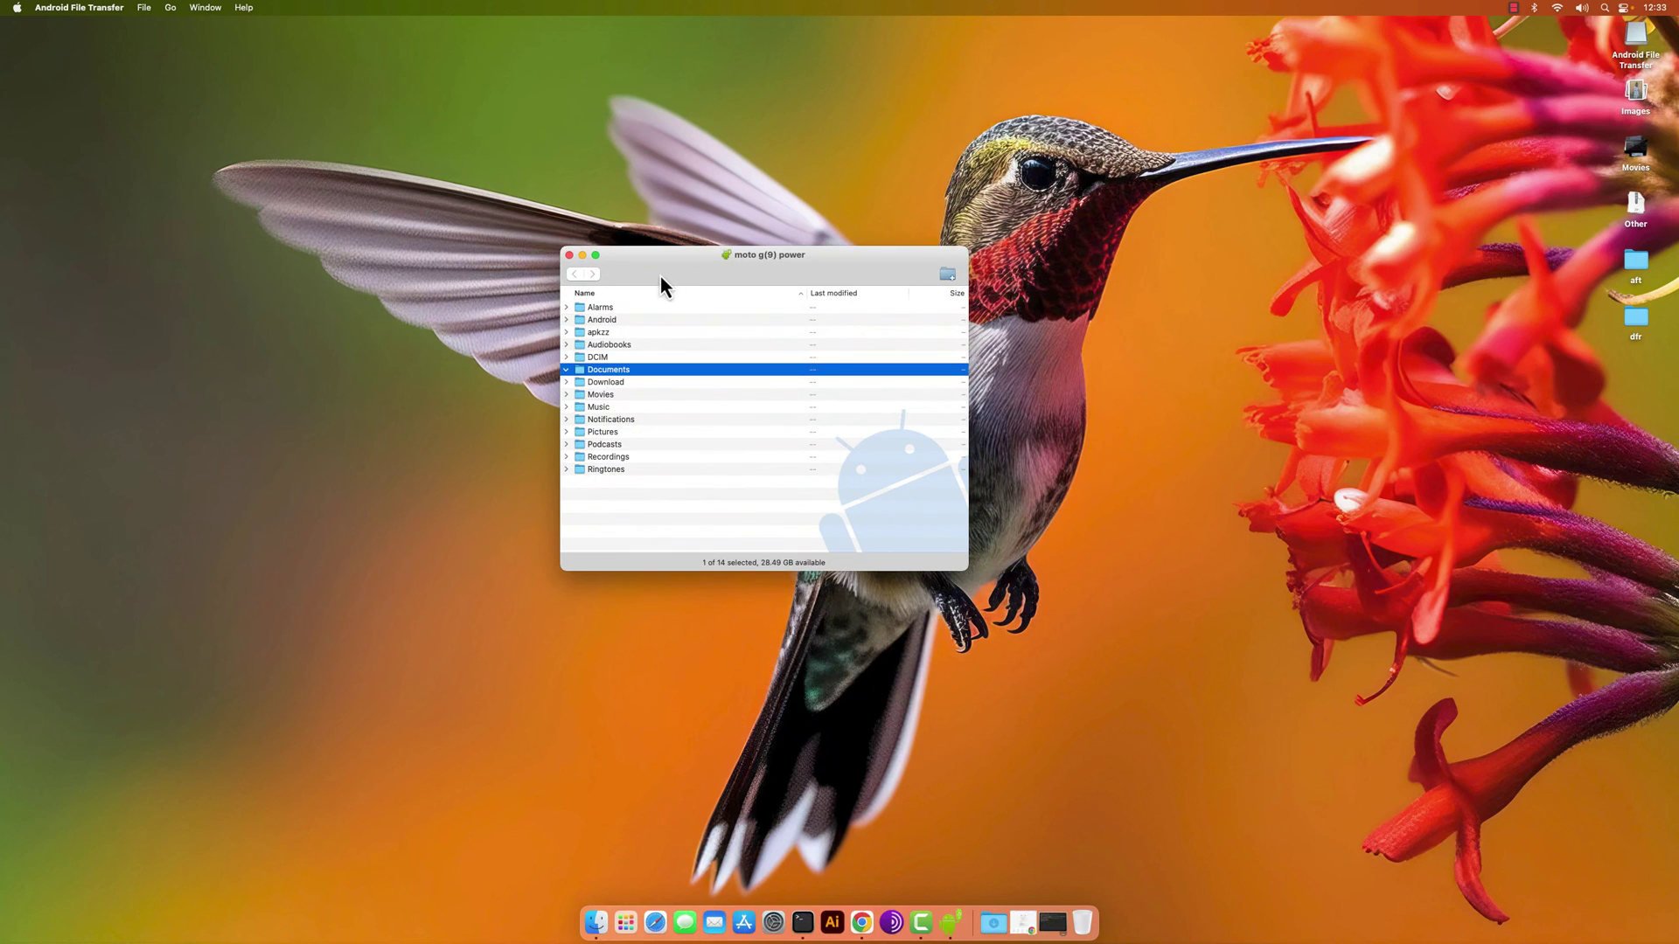